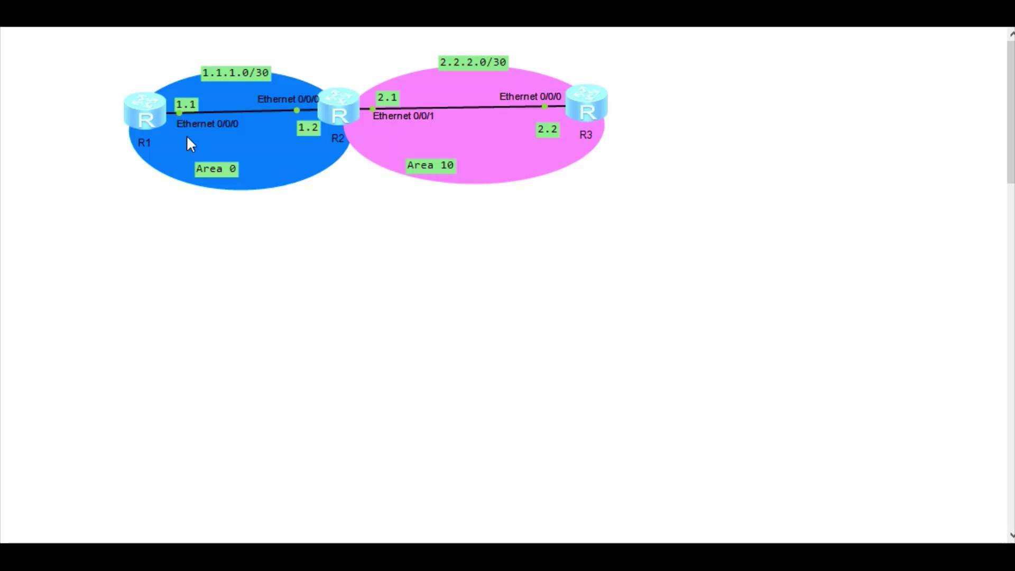
Step: Open R1's command-line console and move it aside to show the topology
{"action": "right_click", "coordinate": [154, 124]}
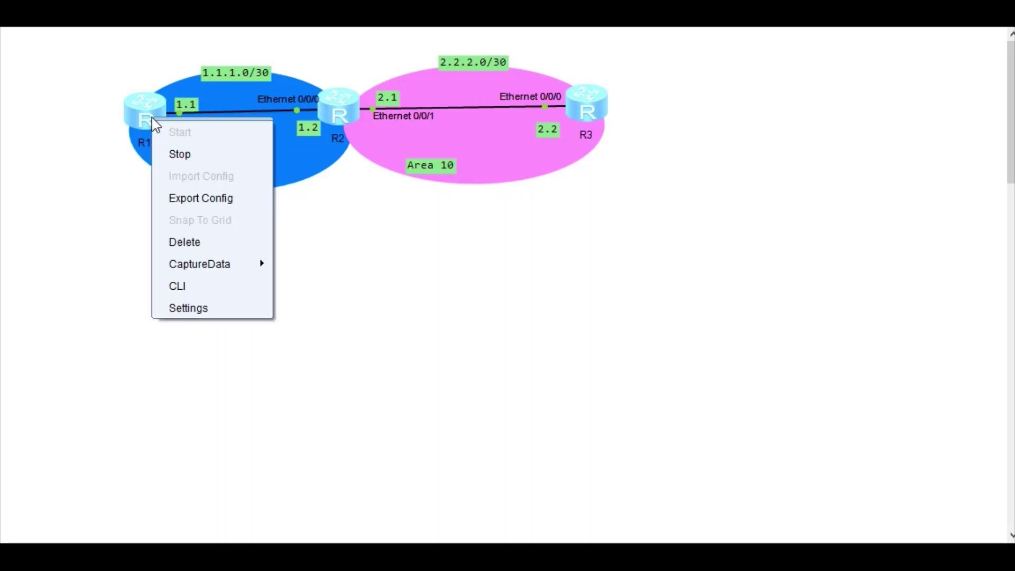
{"action": "left_click", "coordinate": [182, 286]}
{"action": "left_click_drag", "start_coordinate": [296, 100], "coordinate": [528, 101]}
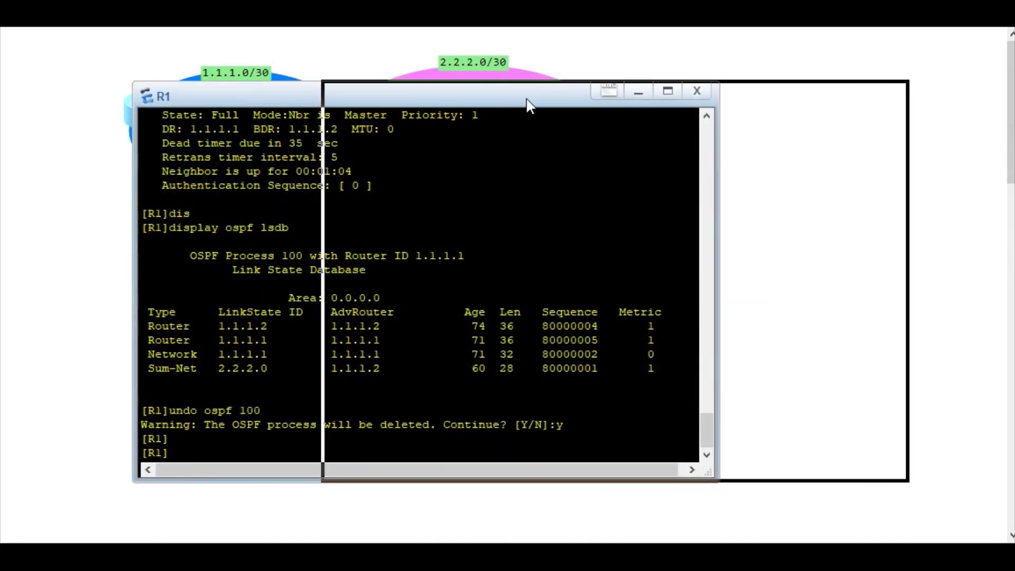
{"action": "key", "text": "Return"}
{"action": "key", "text": "Return"}
{"action": "key", "text": "Return"}
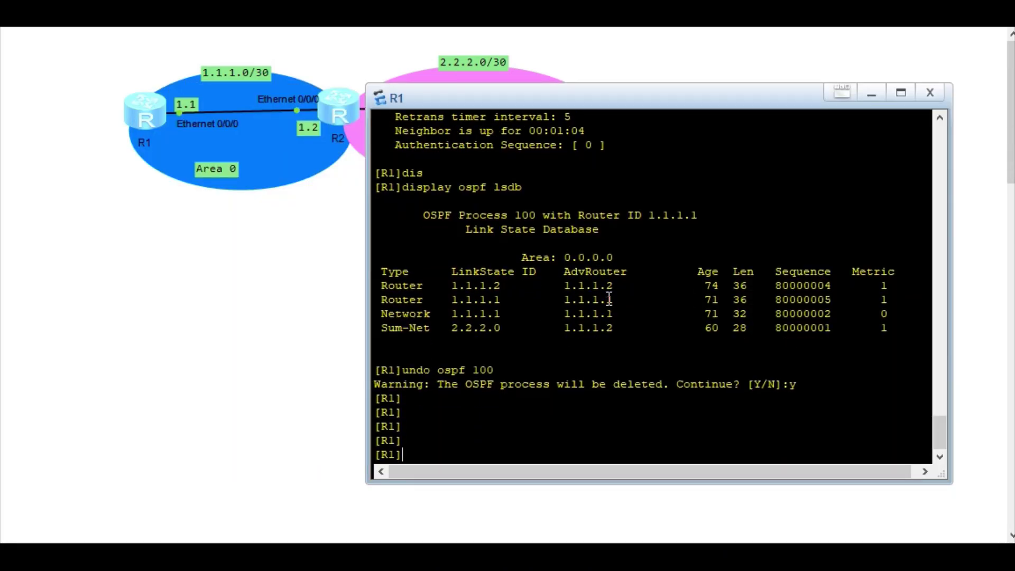
Step: List R1's interface addresses with 'display ip int brief', then enter 'ospf 100'
{"action": "type", "text": "dis"}
{"action": "key", "text": "Tab"}
{"action": "type", "text": "ip "}
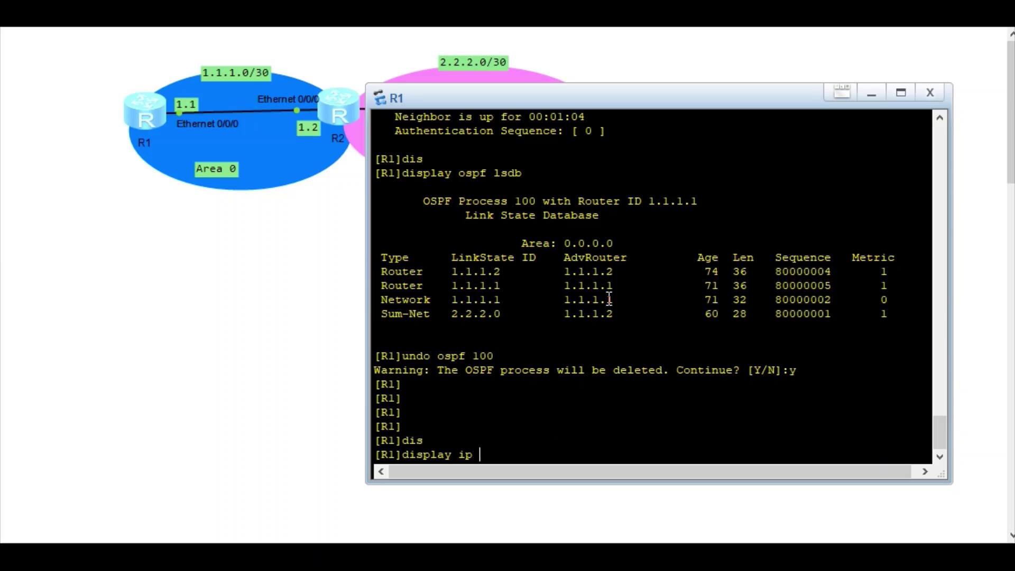
{"action": "type", "text": "int b"}
{"action": "key", "text": "Return"}
{"action": "key", "text": "Return"}
{"action": "key", "text": "Return"}
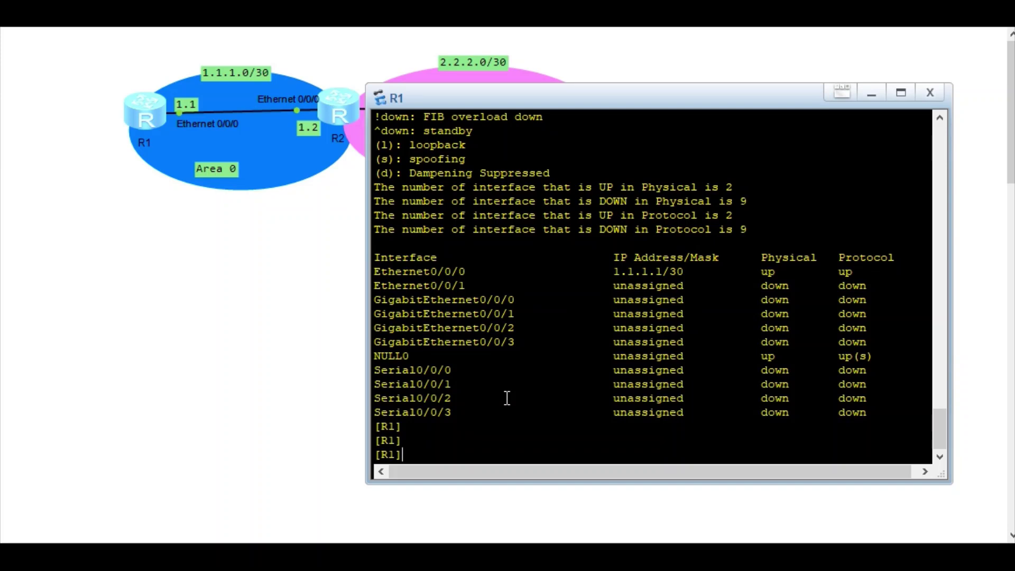
{"action": "type", "text": "ospf 100"}
Step: Start OSPF process 100 on R1 and enter area 0
{"action": "key", "text": "Return"}
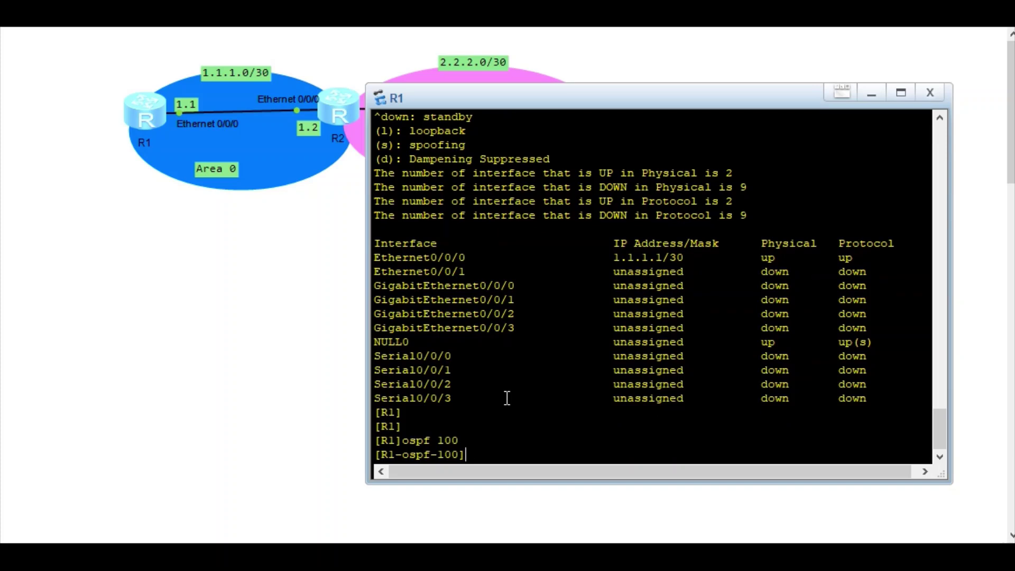
{"action": "type", "text": "area"}
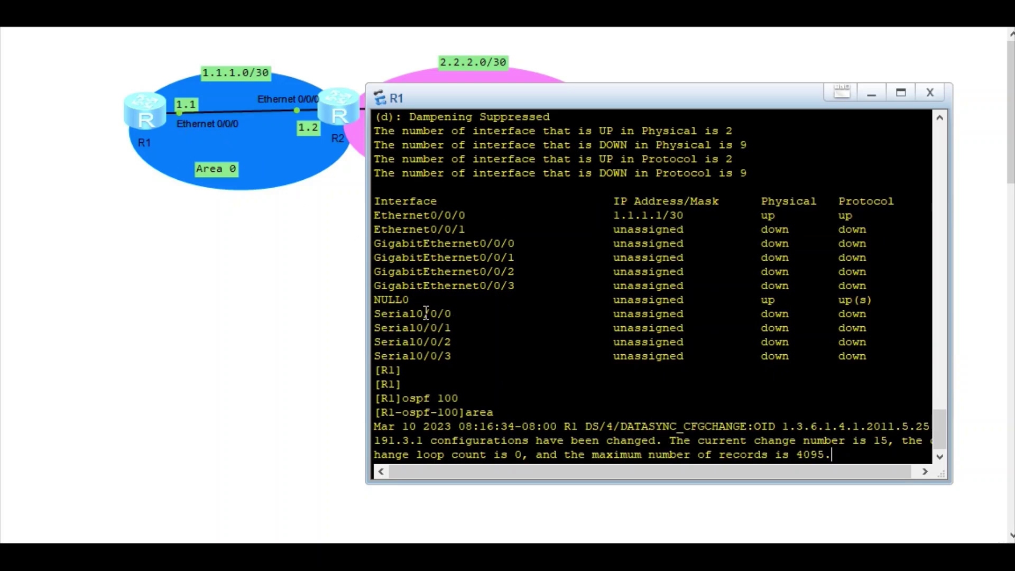
{"action": "key", "text": "Return"}
{"action": "key", "text": "Return"}
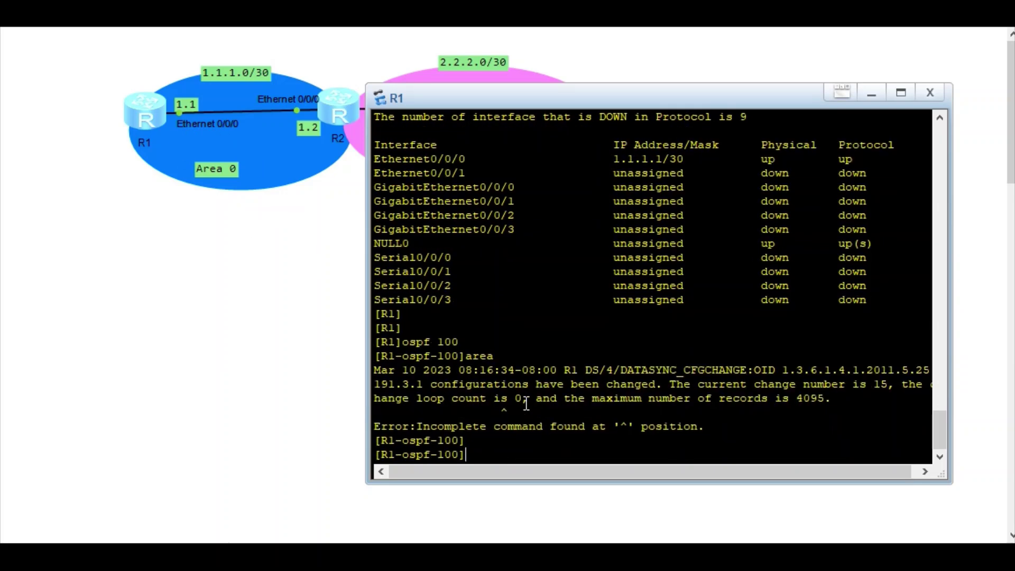
{"action": "type", "text": "area0"}
{"action": "key", "text": "Return"}
{"action": "key", "text": "Return"}
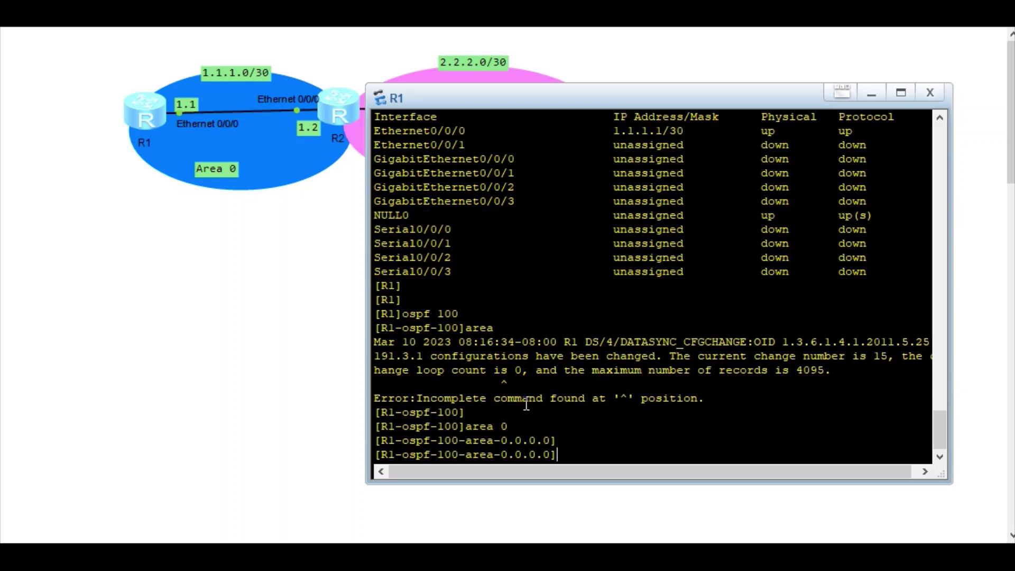
Step: Advertise network 1.1.1.0 0.0.0.3 in area 0 and close R1's console
{"action": "type", "text": "net"}
{"action": "key", "text": "Tab"}
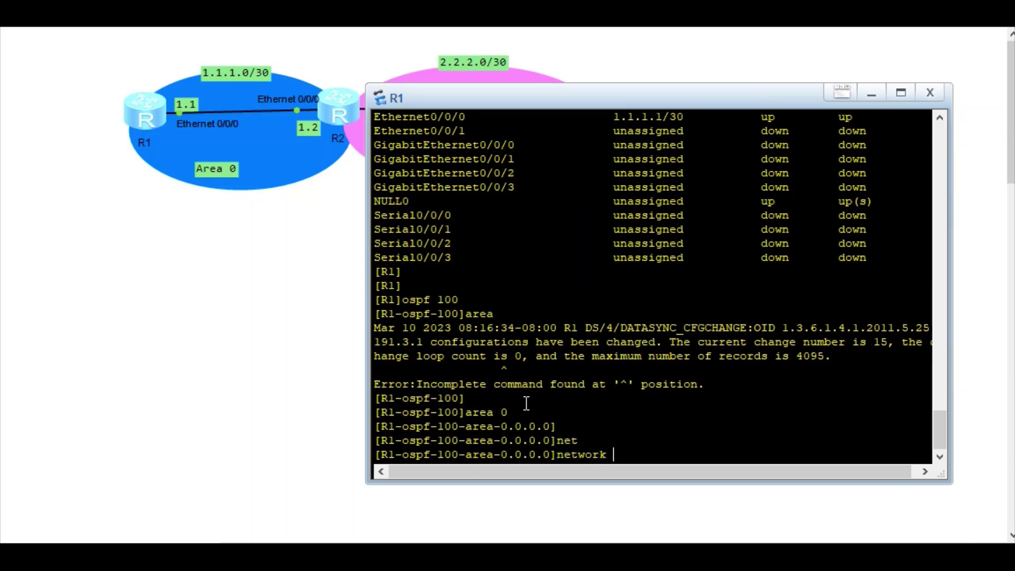
{"action": "type", "text": "1.1.1.0"}
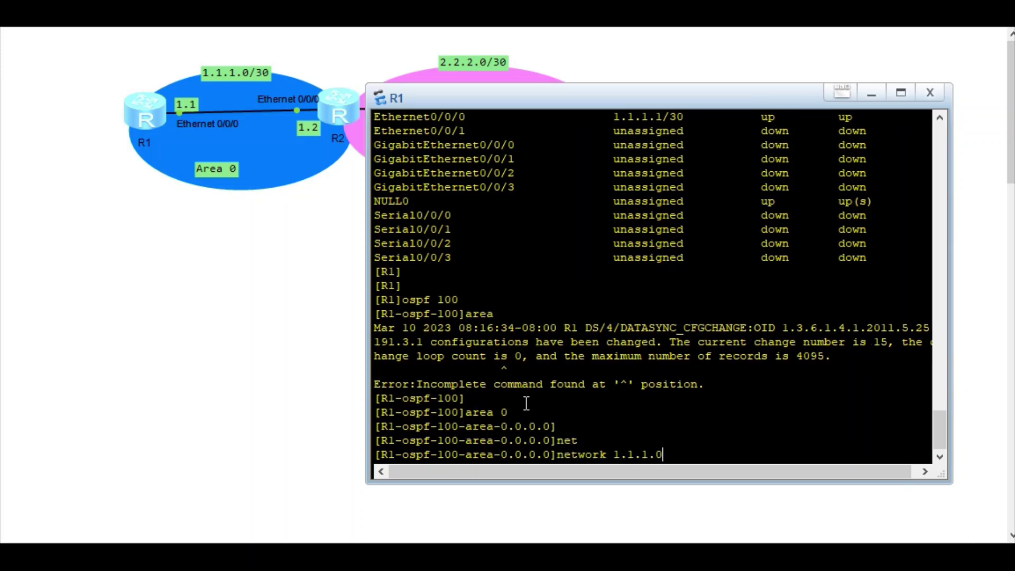
{"action": "type", "text": " 0.0.0"}
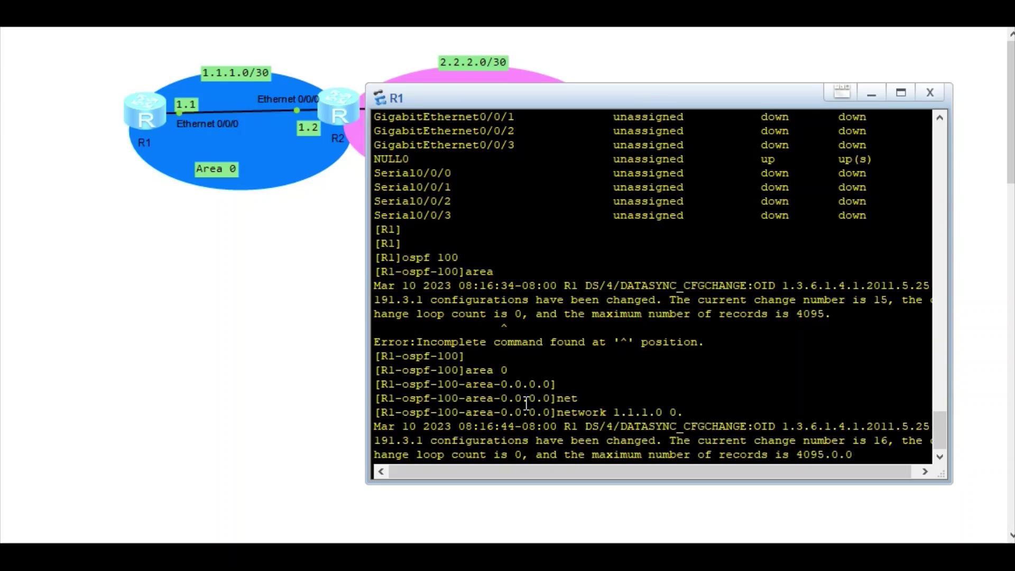
{"action": "type", "text": "3"}
{"action": "key", "text": "Return"}
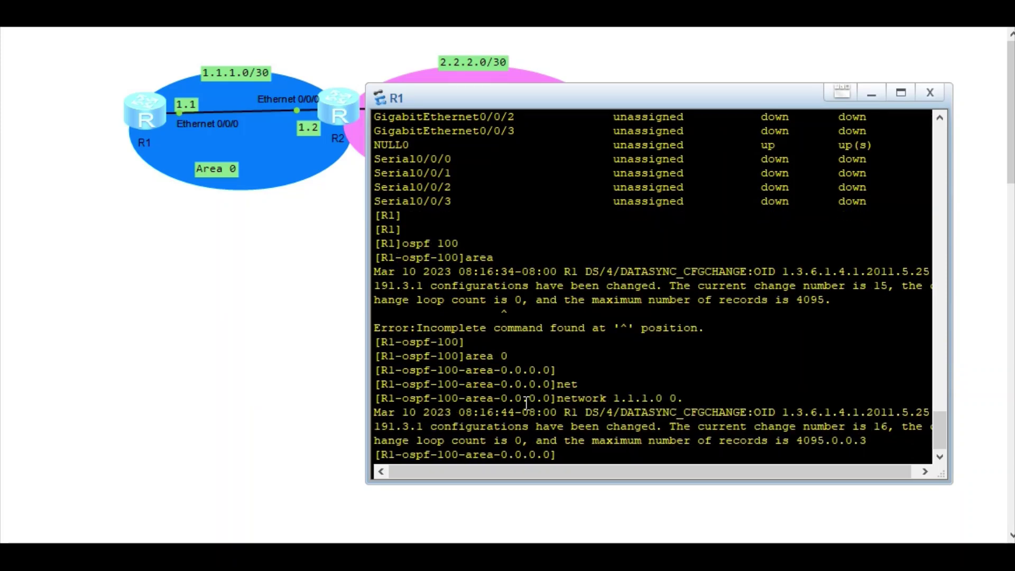
{"action": "left_click", "coordinate": [930, 93]}
Step: Open R2's command-line console and move it aside to show the topology
{"action": "right_click", "coordinate": [347, 114]}
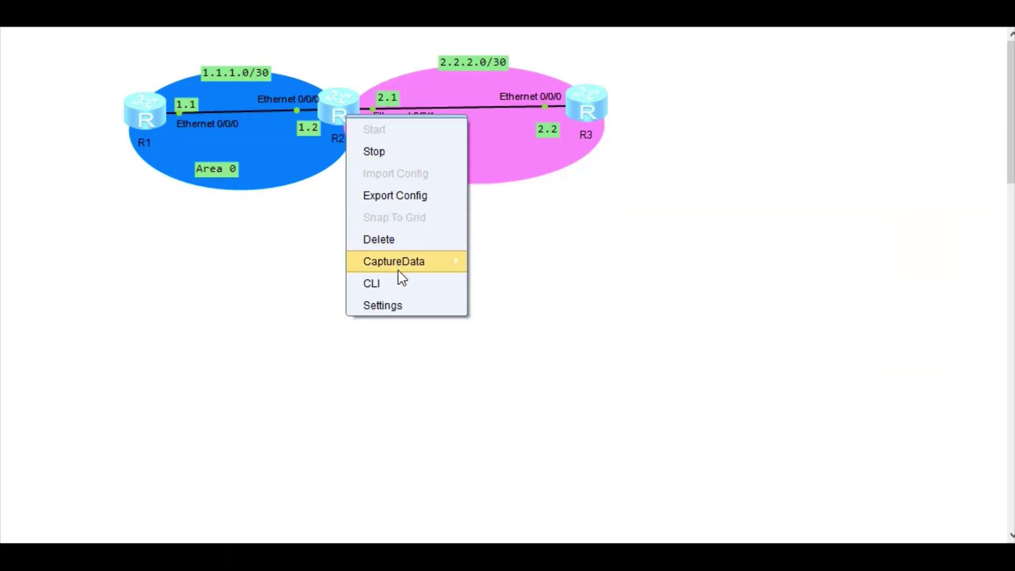
{"action": "left_click", "coordinate": [398, 286]}
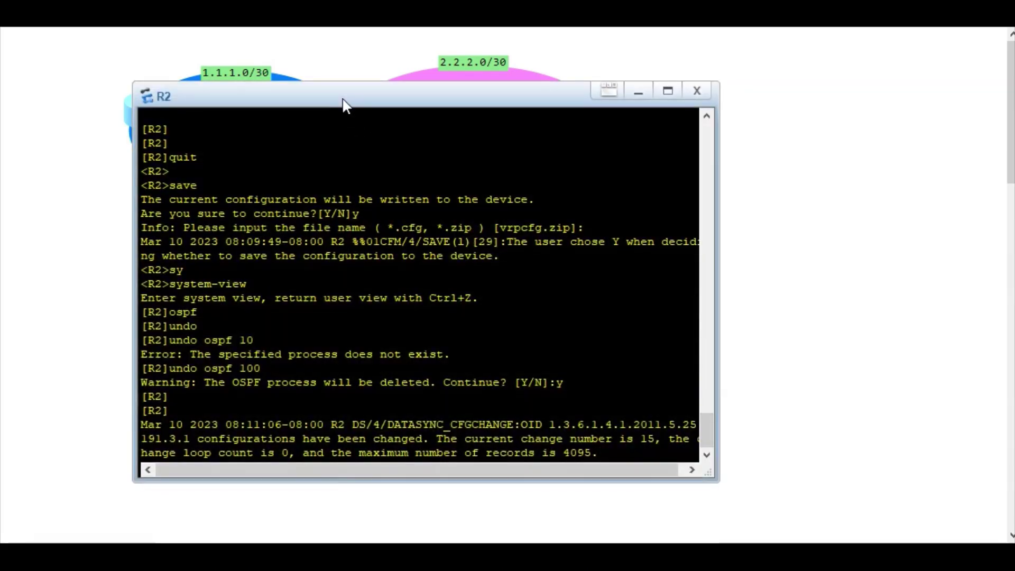
{"action": "left_click_drag", "start_coordinate": [344, 104], "coordinate": [582, 139]}
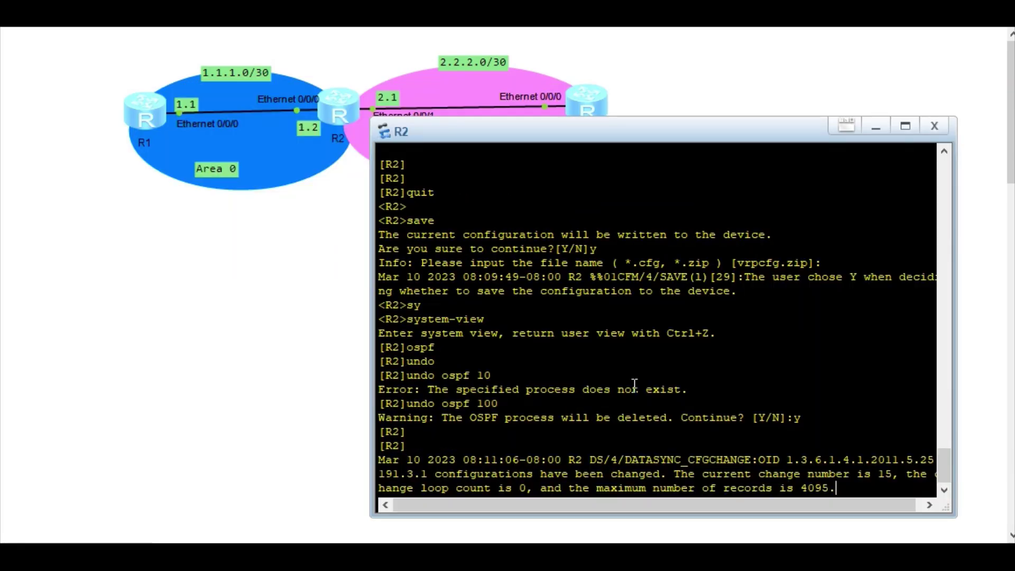
{"action": "key", "text": "Return"}
Step: List R2's interface addresses with 'display ip int brief'
{"action": "key", "text": "Return"}
{"action": "key", "text": "Return"}
{"action": "type", "text": "dis"}
{"action": "key", "text": "Tab"}
{"action": "type", "text": "ip"}
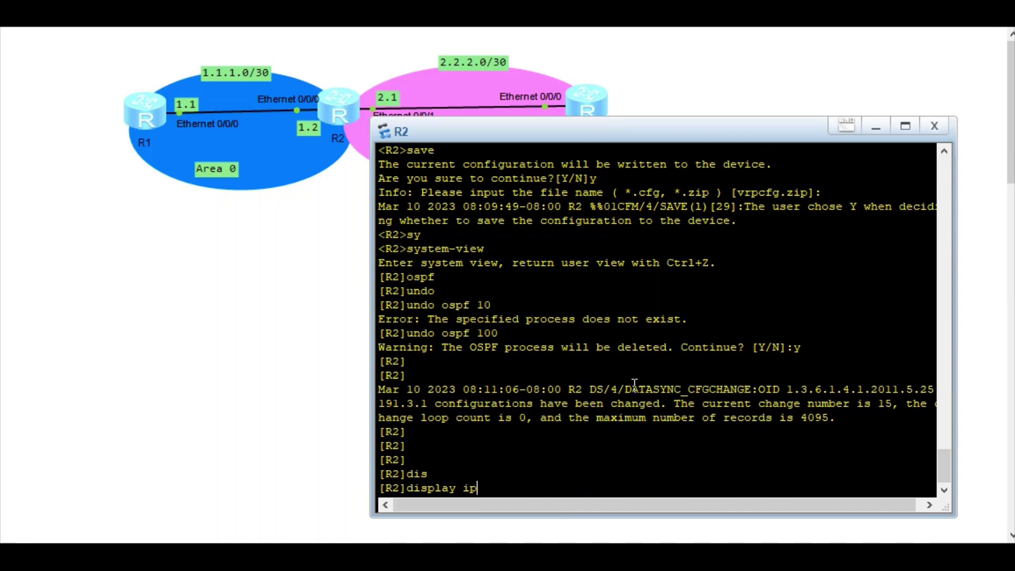
{"action": "type", "text": " int br"}
{"action": "key", "text": "Return"}
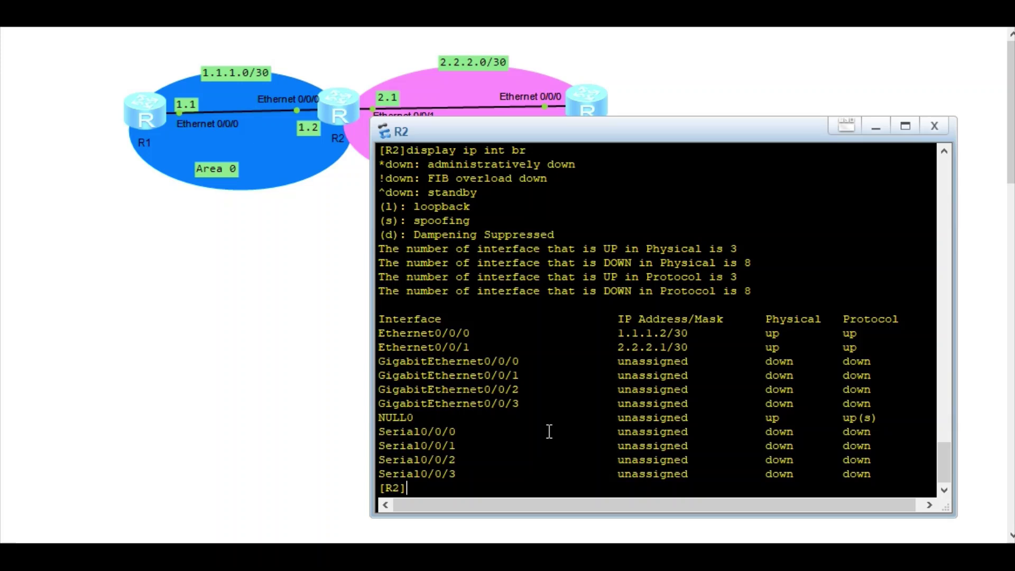
Step: Start OSPF process 100 on R2 and enter area 0
{"action": "type", "text": "ospf "}
{"action": "type", "text": "100"}
{"action": "key", "text": "Return"}
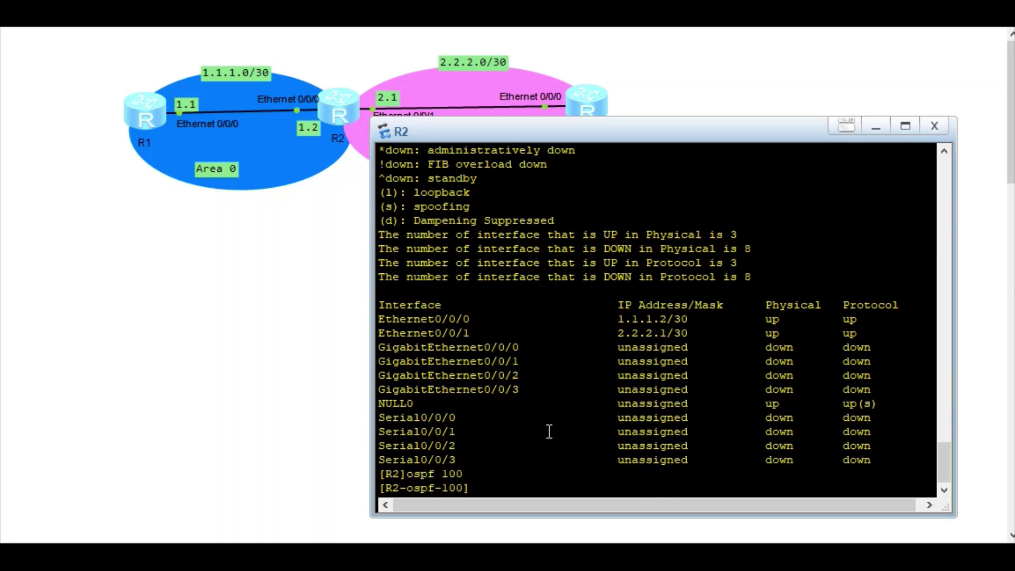
{"action": "type", "text": "ne"}
{"action": "key", "text": "BackSpace"}
{"action": "key", "text": "BackSpace"}
{"action": "type", "text": "area"}
{"action": "type", "text": "0"}
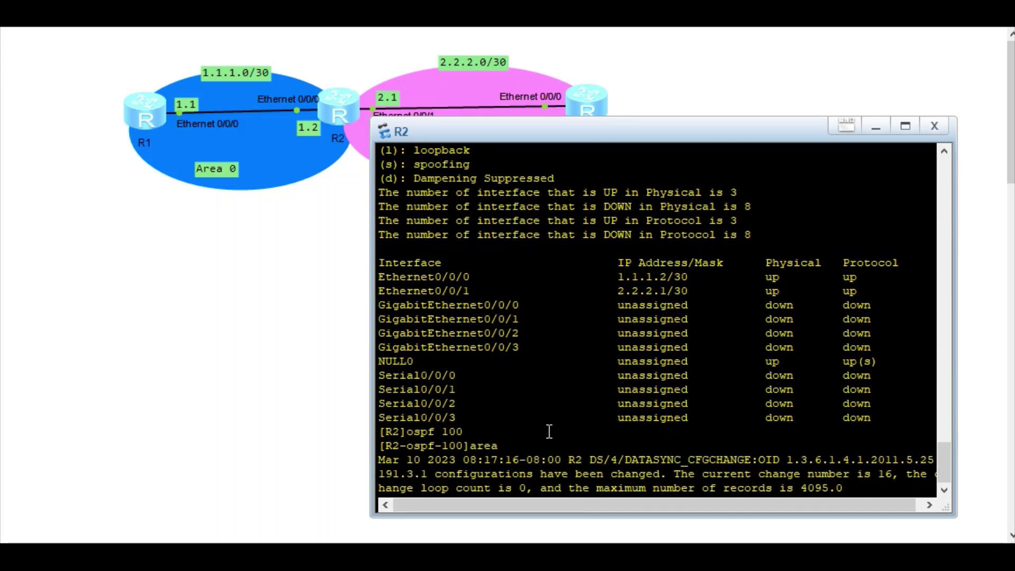
{"action": "key", "text": "Return"}
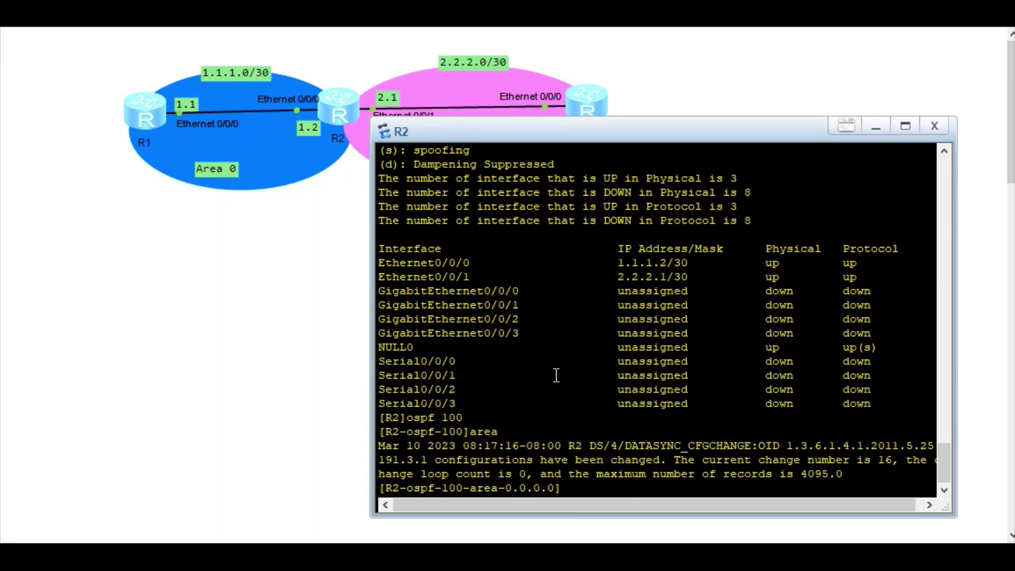
Step: Advertise network 1.1.1.0 0.0.0.3 in area 0 on R2
{"action": "key", "text": "Return"}
{"action": "key", "text": "Return"}
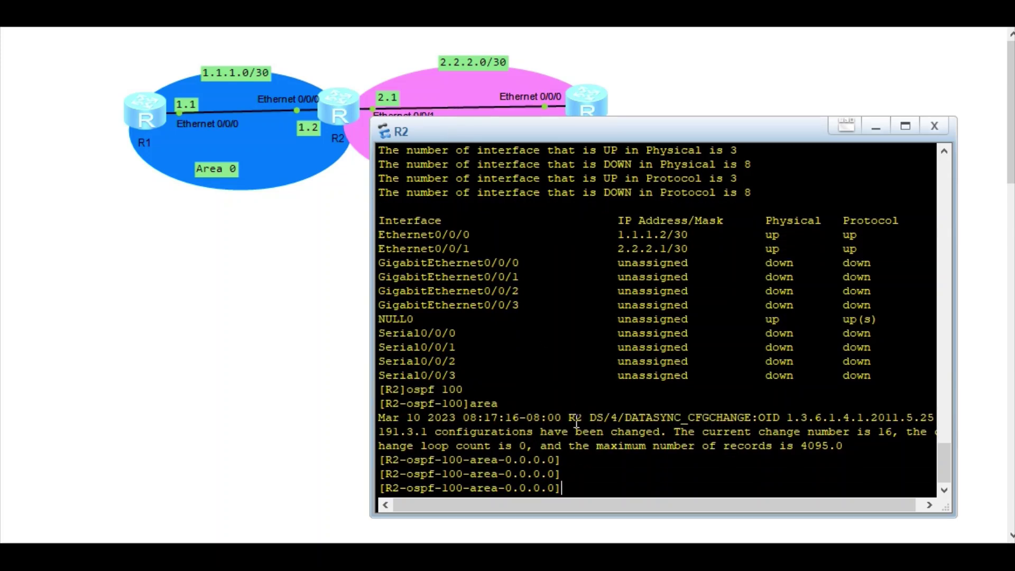
{"action": "type", "text": "network"}
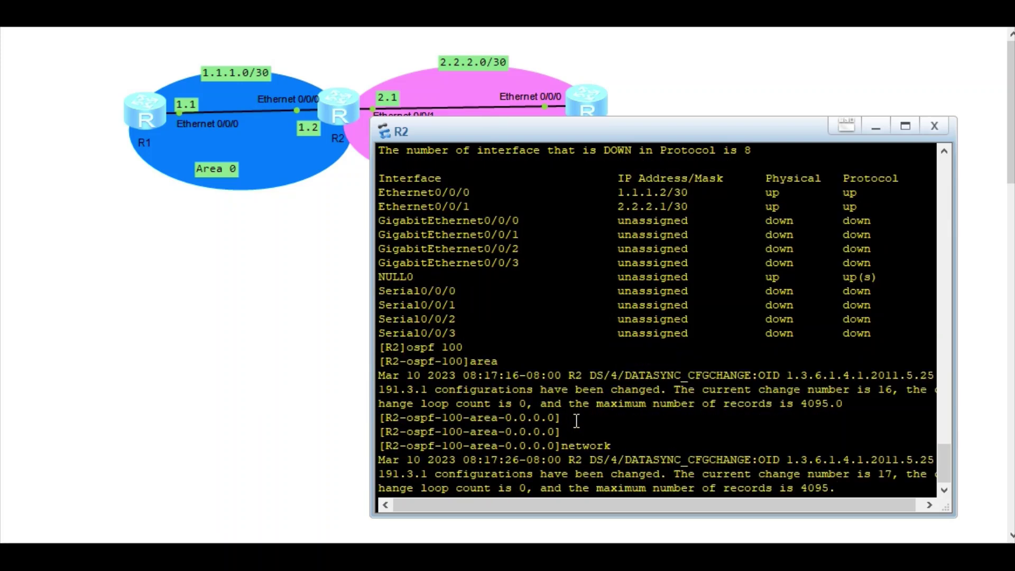
{"action": "type", "text": ".1.1.0"}
{"action": "type", "text": " 0,0"}
{"action": "key", "text": "BackSpace"}
{"action": "type", "text": "."}
{"action": "type", "text": "0.0"}
{"action": "type", "text": "3"}
{"action": "key", "text": "Return"}
Step: Leave area 0 and enter OSPF area 10 on R2
{"action": "key", "text": "Return"}
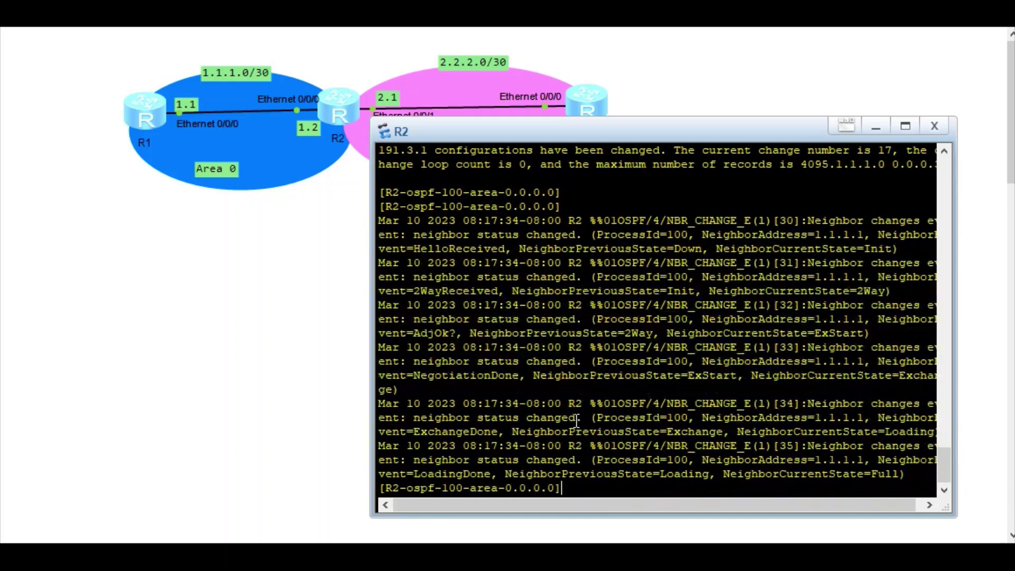
{"action": "key", "text": "Return"}
{"action": "key", "text": "Return"}
{"action": "type", "text": "quit"}
{"action": "key", "text": "Return"}
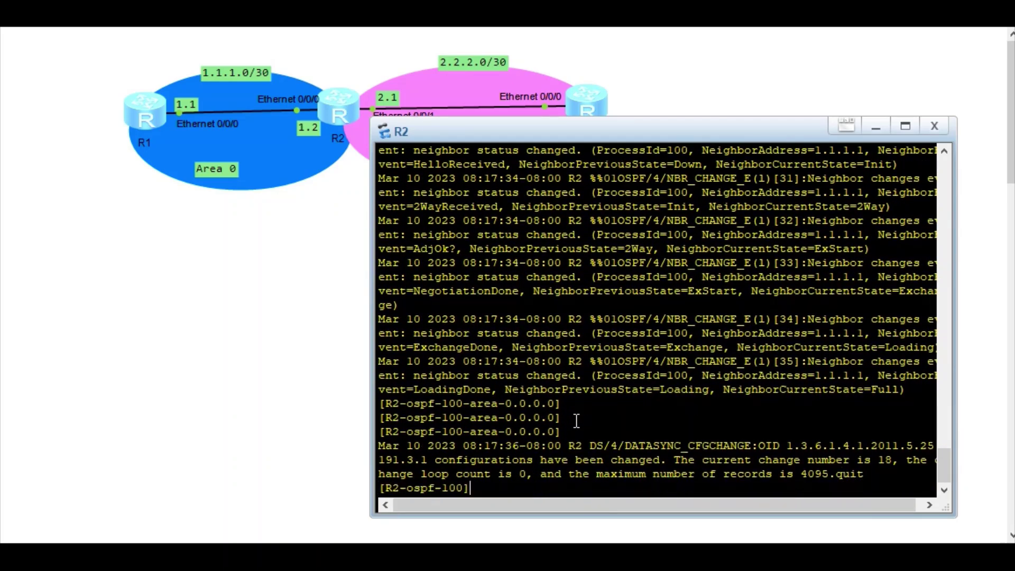
{"action": "key", "text": "Return"}
{"action": "type", "text": "area "}
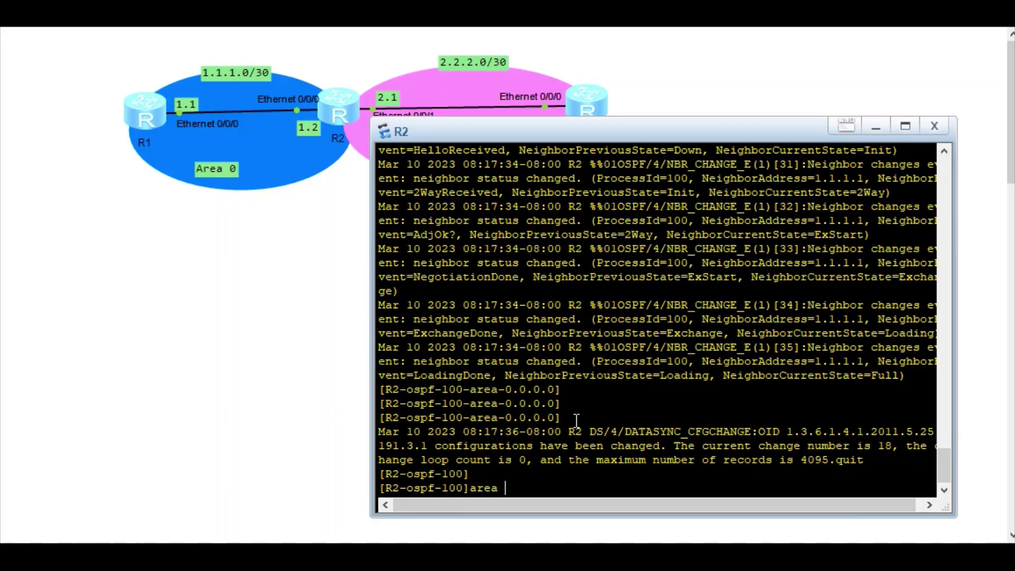
{"action": "type", "text": "10"}
{"action": "key", "text": "Return"}
{"action": "type", "text": "n"}
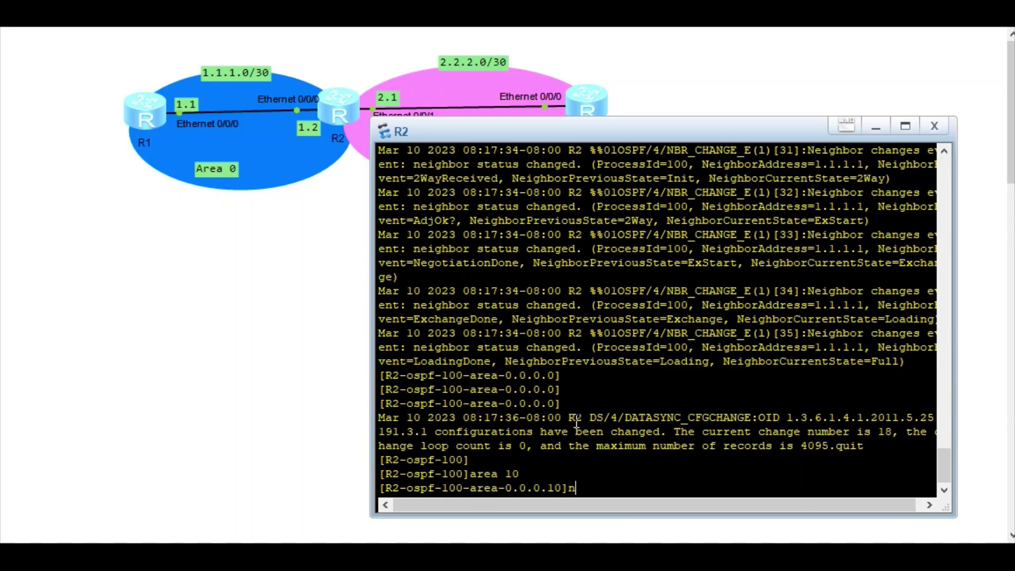
Step: Advertise network 2.2.2.0 0.0.0.3 in area 10 and close R2's console
{"action": "type", "text": "et"}
{"action": "key", "text": "Tab"}
{"action": "type", "text": "2.2."}
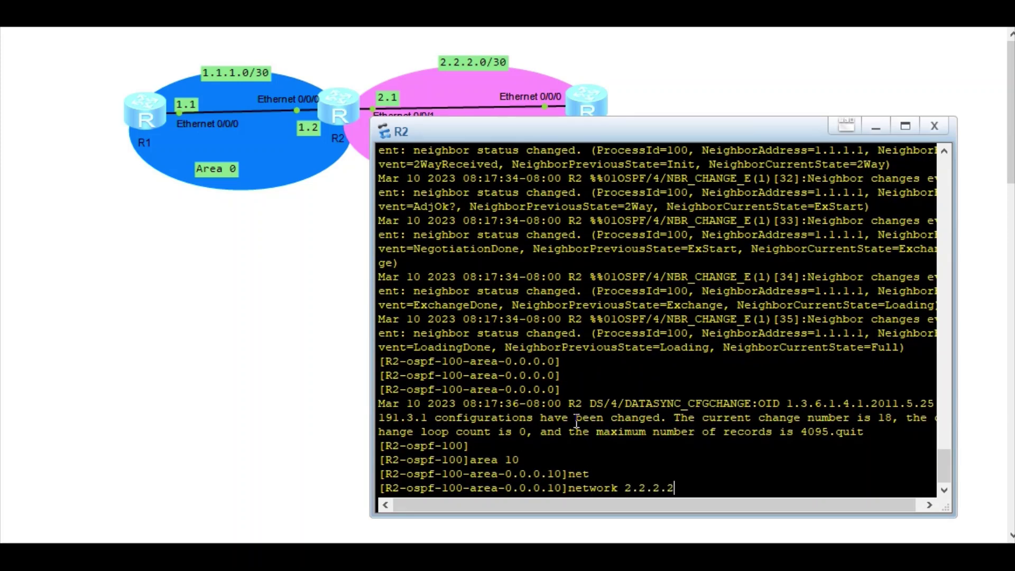
{"action": "type", "text": "0 0.0.0."}
{"action": "type", "text": "3"}
{"action": "key", "text": "Return"}
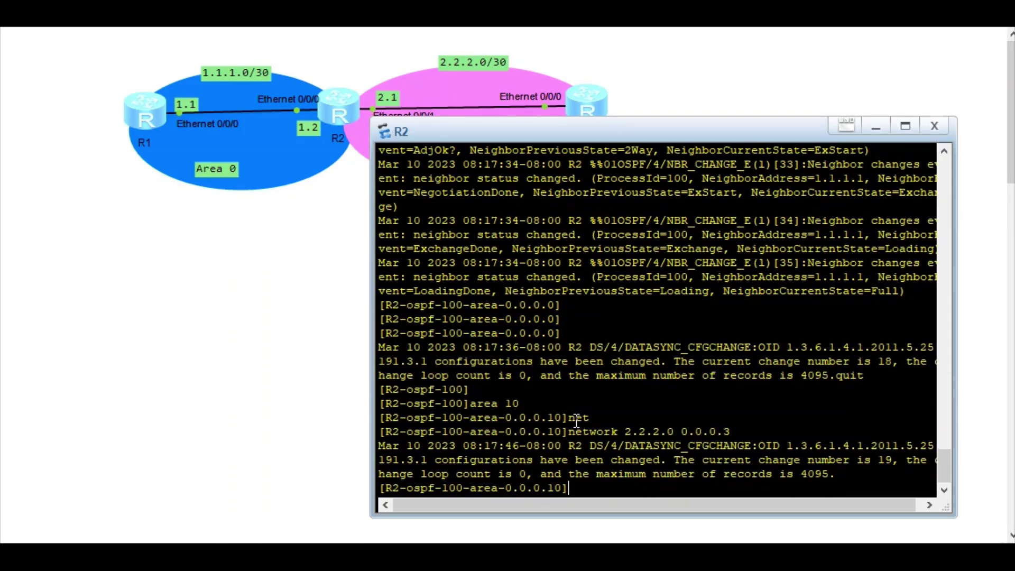
{"action": "key", "text": "Return"}
{"action": "key", "text": "Return"}
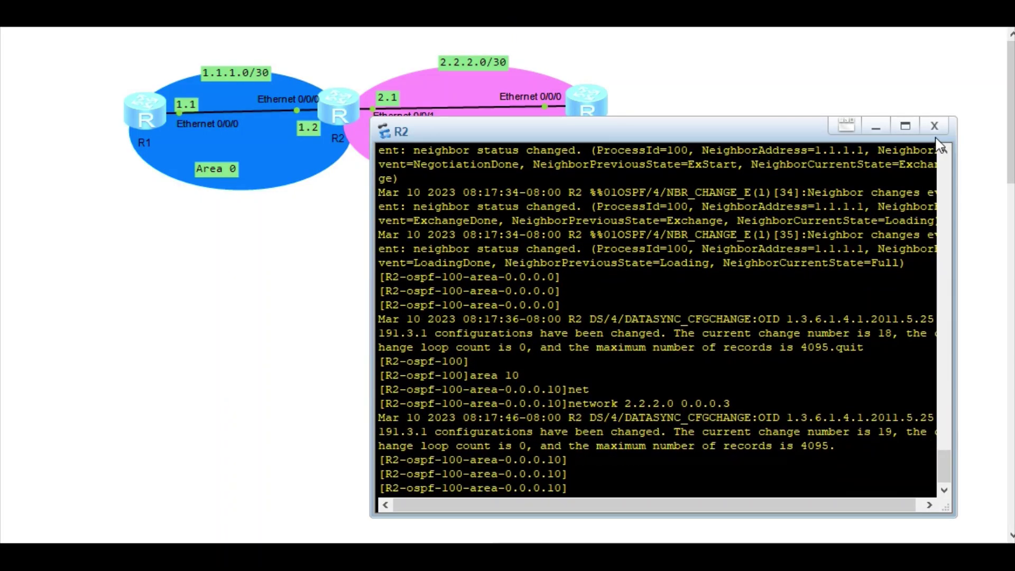
{"action": "left_click", "coordinate": [936, 129]}
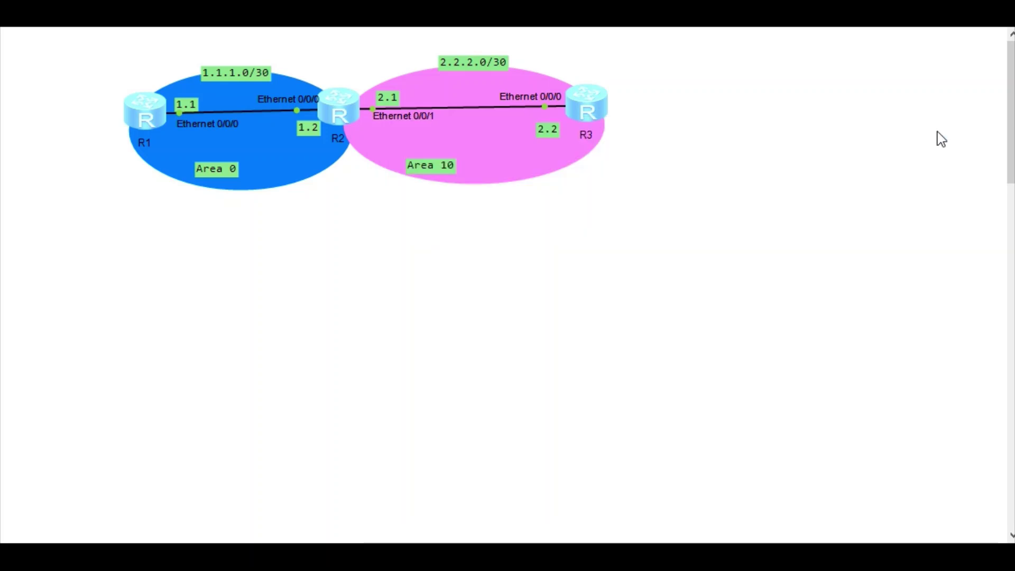
Step: Open R3's command-line console and move it aside to show the topology
{"action": "right_click", "coordinate": [596, 109]}
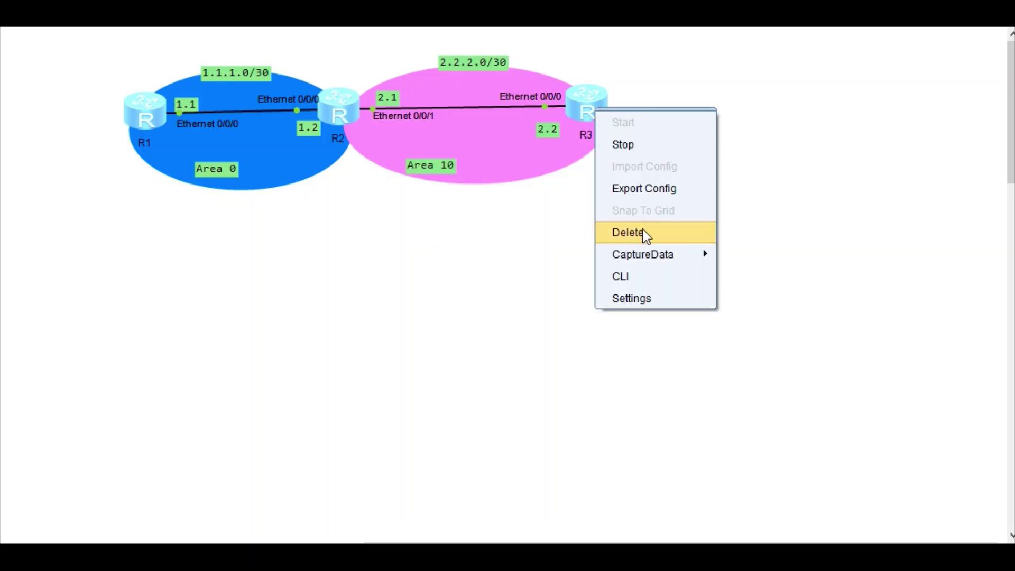
{"action": "left_click", "coordinate": [645, 277]}
{"action": "mouse_move", "coordinate": [385, 102]}
{"action": "left_mouse_down"}
{"action": "mouse_move", "coordinate": [721, 162]}
{"action": "mouse_move", "coordinate": [579, 150]}
{"action": "left_mouse_up"}
{"action": "key", "text": "Return"}
{"action": "key", "text": "Return"}
{"action": "key", "text": "Return"}
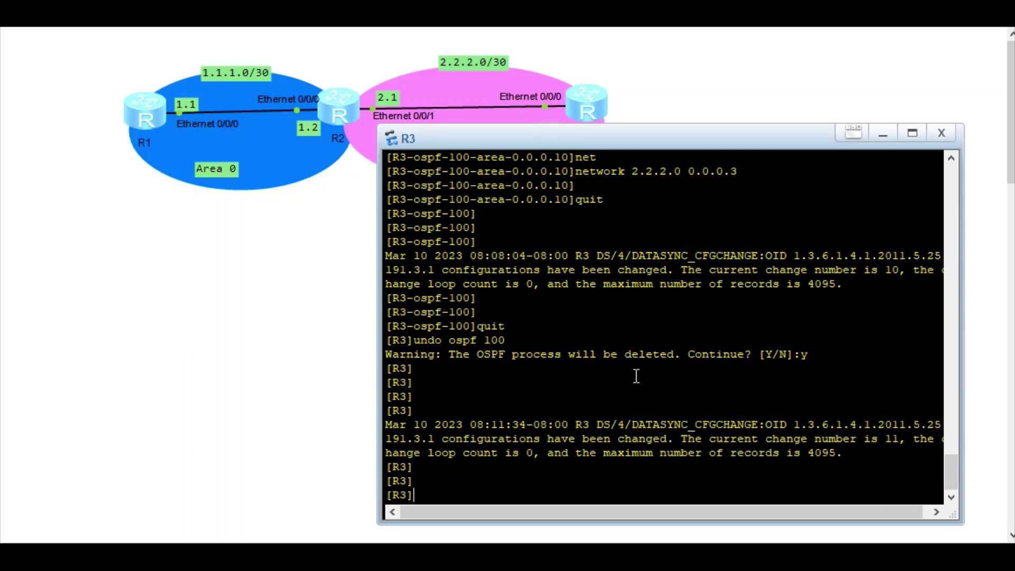
Step: Start OSPF process 100 on R3 and enter area 10
{"action": "type", "text": "ospf "}
{"action": "type", "text": "100"}
{"action": "key", "text": "Return"}
{"action": "type", "text": "ar"}
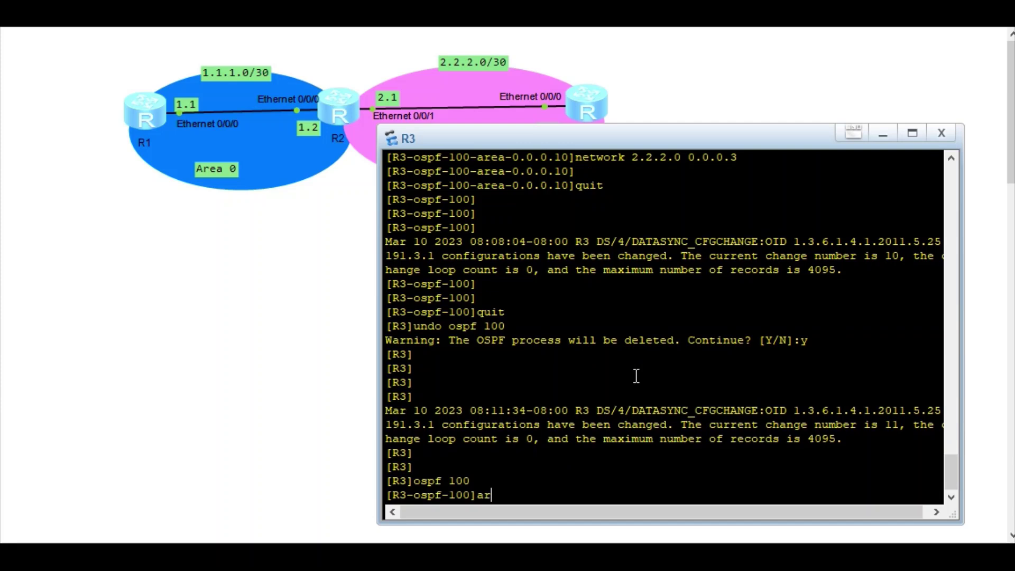
{"action": "type", "text": "ea 10"}
{"action": "key", "text": "Return"}
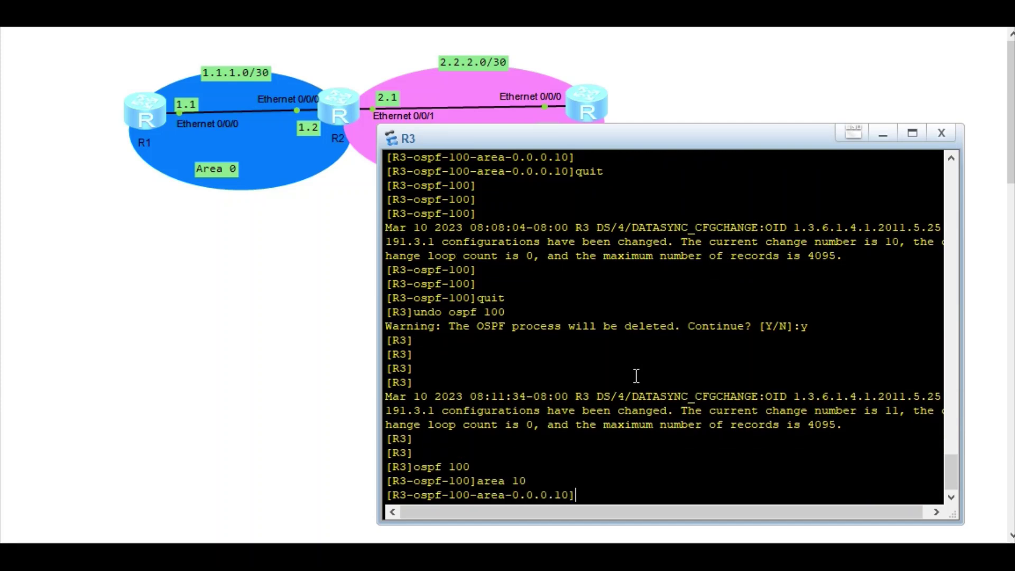
Step: Enter network 2.2.2.0 with the wrong mask 0.0.0.2 in area 10
{"action": "type", "text": "net"}
{"action": "key", "text": "Tab"}
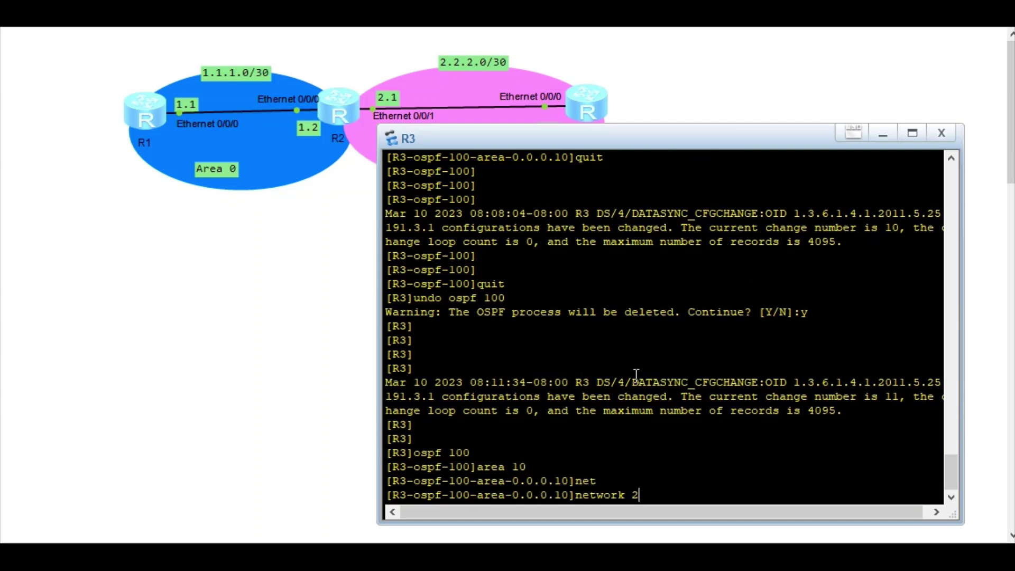
{"action": "type", "text": ".2.2.0"}
{"action": "type", "text": " 0."}
{"action": "type", "text": "0.0."}
{"action": "type", "text": "2"}
{"action": "key", "text": "Return"}
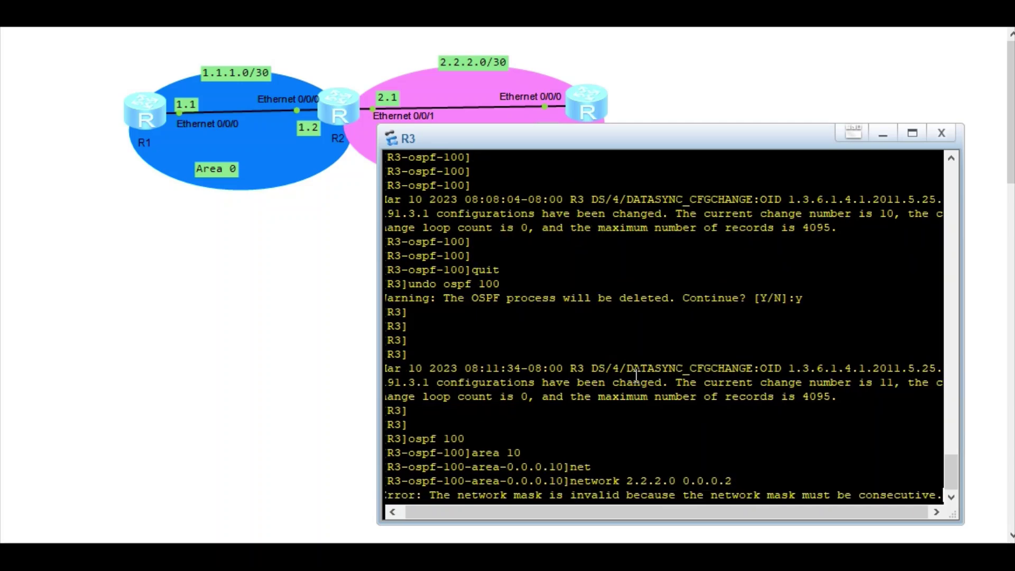
{"action": "key", "text": "Up"}
{"action": "key", "text": "Return"}
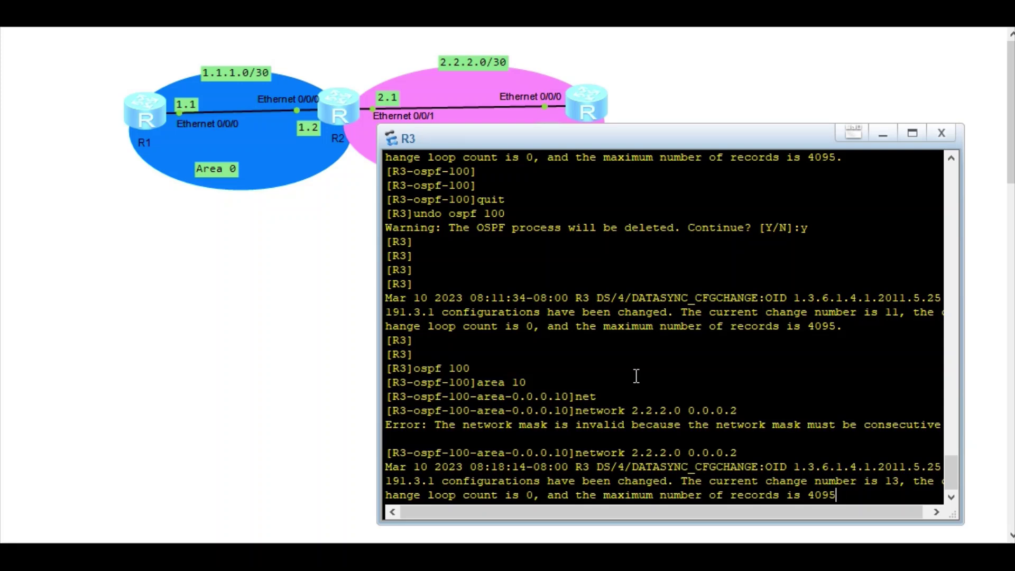
Step: Re-enter area 10, advertise network 2.2.2.0 0.0.0.3, and quit the area
{"action": "type", "text": "area 10"}
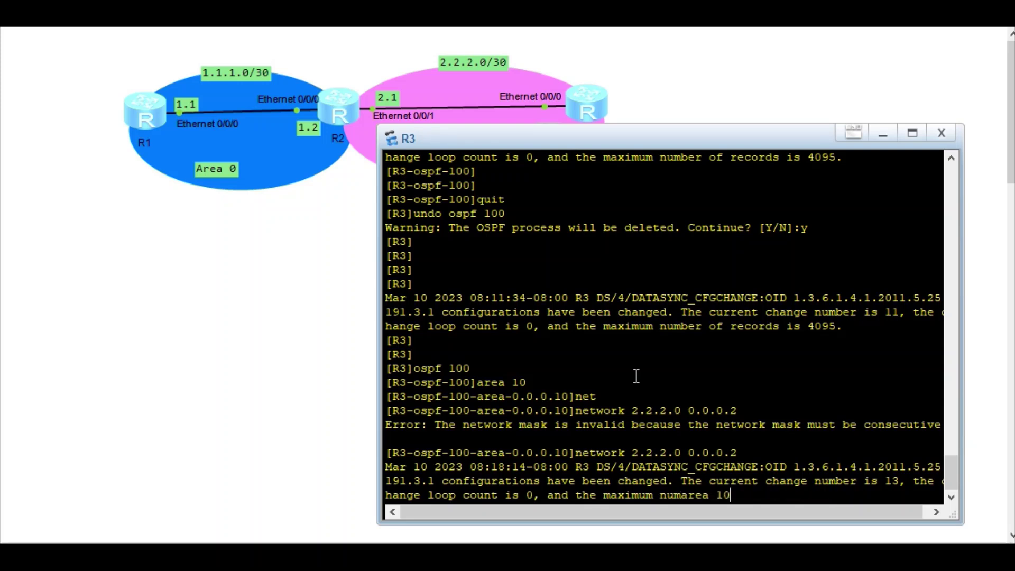
{"action": "key", "text": "Return"}
{"action": "key", "text": "Up"}
{"action": "key", "text": "Up"}
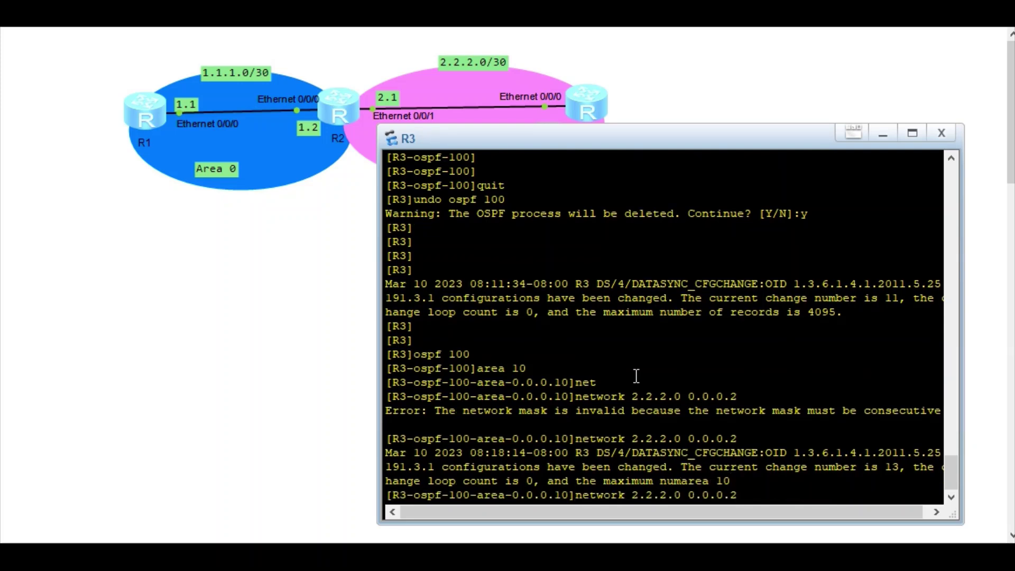
{"action": "type", "text": "3"}
{"action": "key", "text": "Return"}
{"action": "key", "text": "Return"}
{"action": "key", "text": "Return"}
{"action": "type", "text": "qui"}
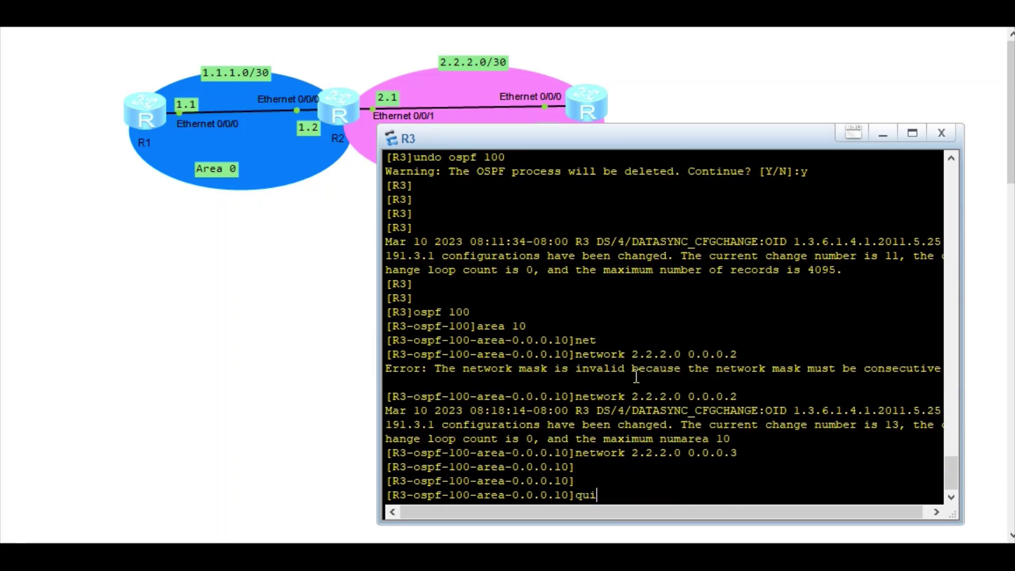
{"action": "type", "text": "t"}
{"action": "key", "text": "Return"}
{"action": "key", "text": "Return"}
{"action": "key", "text": "Return"}
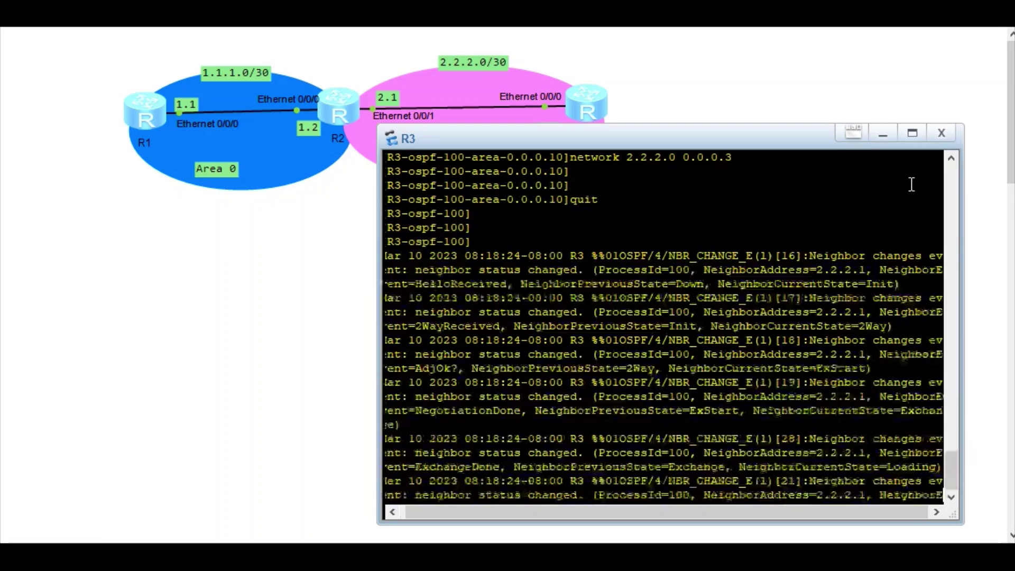
Step: Close R3's console, then open R1's console and move it aside
{"action": "left_click", "coordinate": [941, 133]}
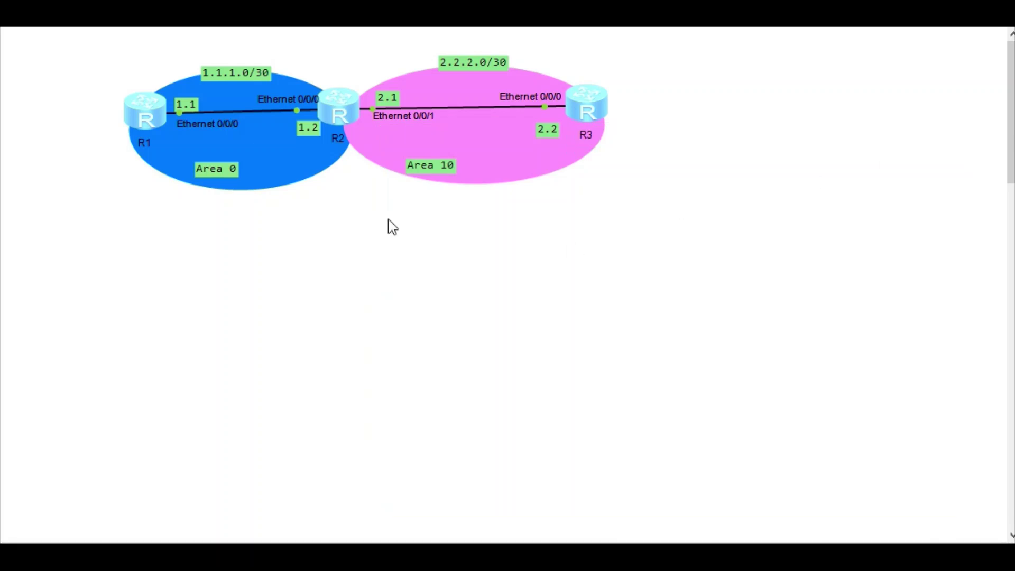
{"action": "right_click", "coordinate": [150, 118]}
{"action": "left_click", "coordinate": [198, 281]}
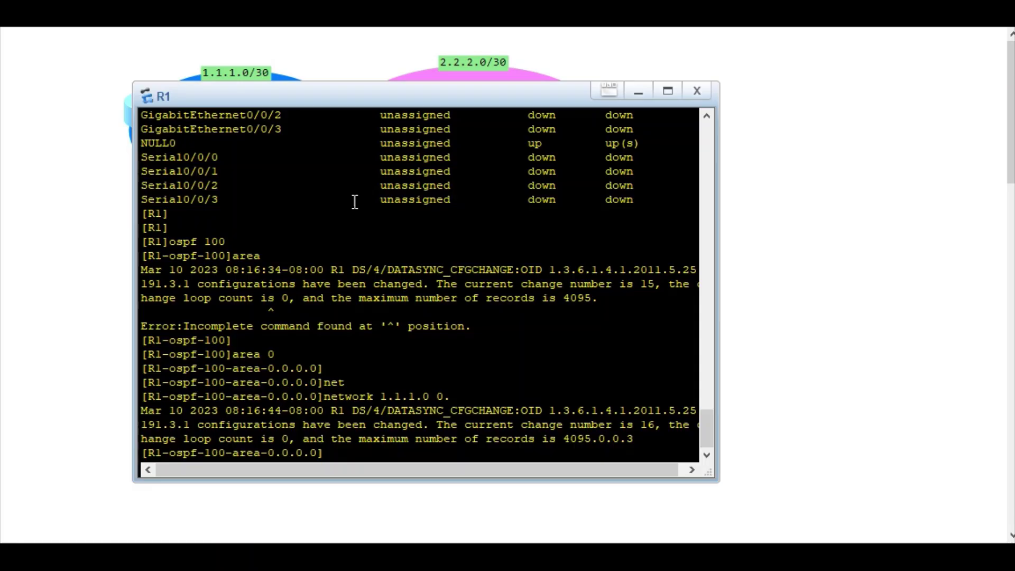
{"action": "left_click_drag", "start_coordinate": [329, 101], "coordinate": [556, 131]}
{"action": "key", "text": "Return"}
{"action": "key", "text": "Return"}
Step: Return R1 to system view and show its OSPF peer table, noting the DR and BDR
{"action": "type", "text": "qui"}
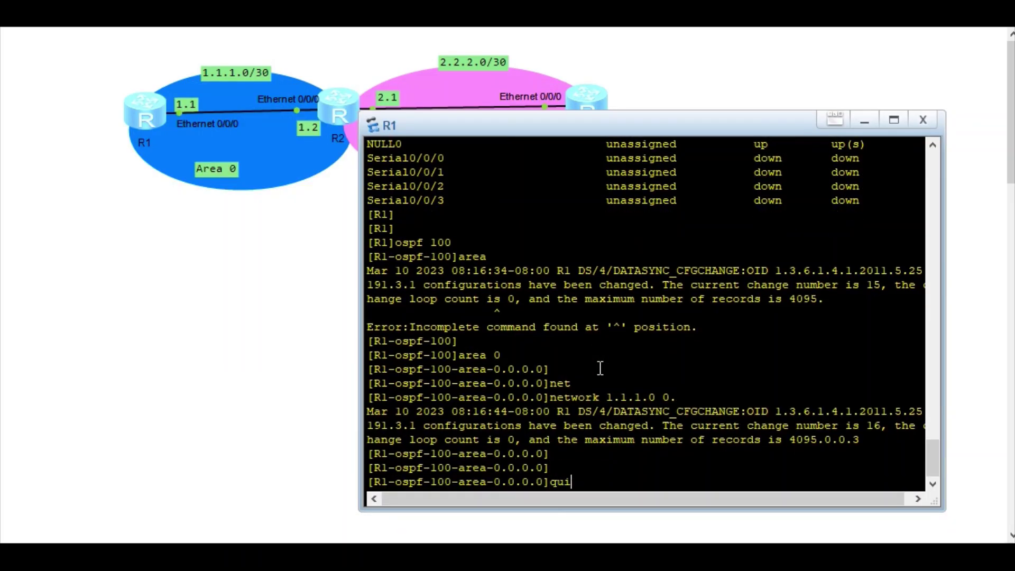
{"action": "type", "text": "t"}
{"action": "key", "text": "Return"}
{"action": "type", "text": "quit"}
{"action": "key", "text": "Return"}
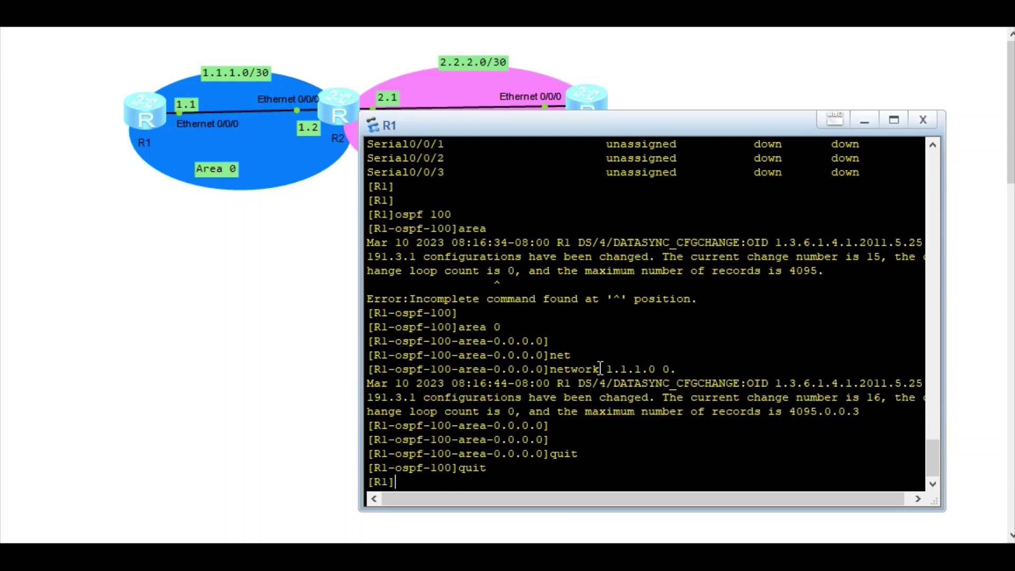
{"action": "type", "text": "dis"}
{"action": "key", "text": "Tab"}
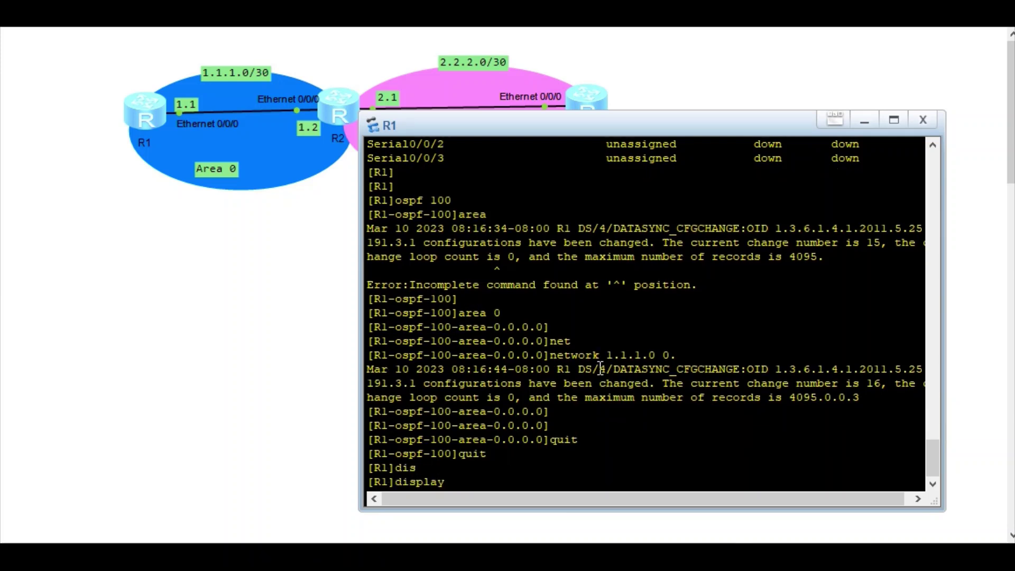
{"action": "type", "text": " ospf peer"}
{"action": "key", "text": "Return"}
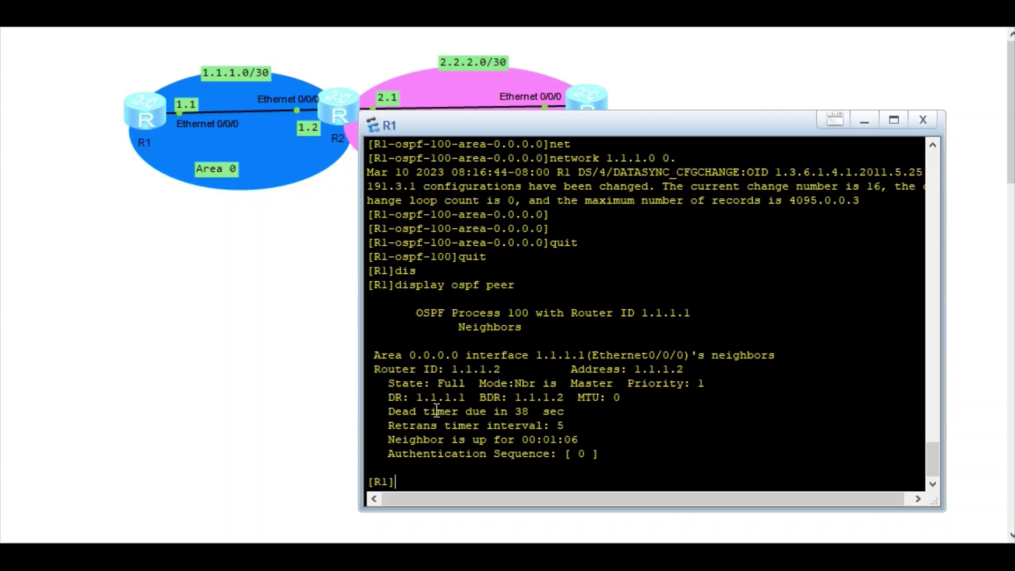
{"action": "left_click_drag", "start_coordinate": [416, 398], "coordinate": [553, 398]}
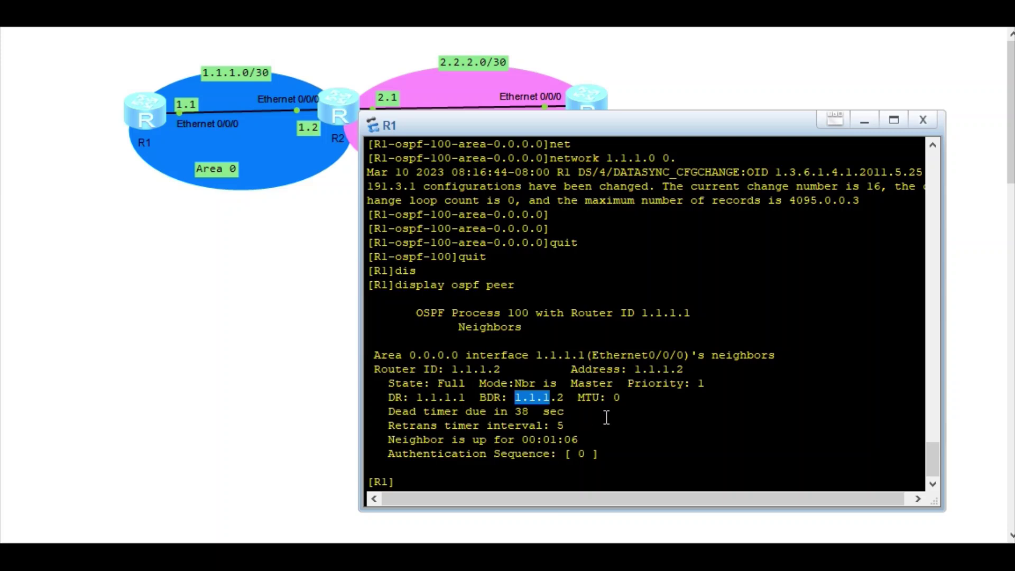
Step: Close R1's console, then open R2's console and move it aside
{"action": "left_click", "coordinate": [922, 121]}
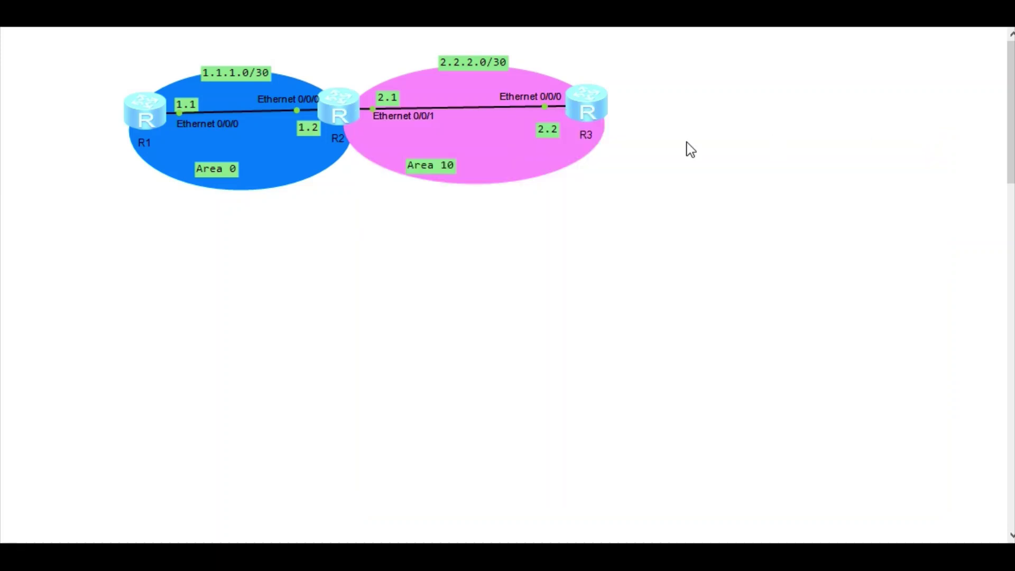
{"action": "right_click", "coordinate": [347, 114]}
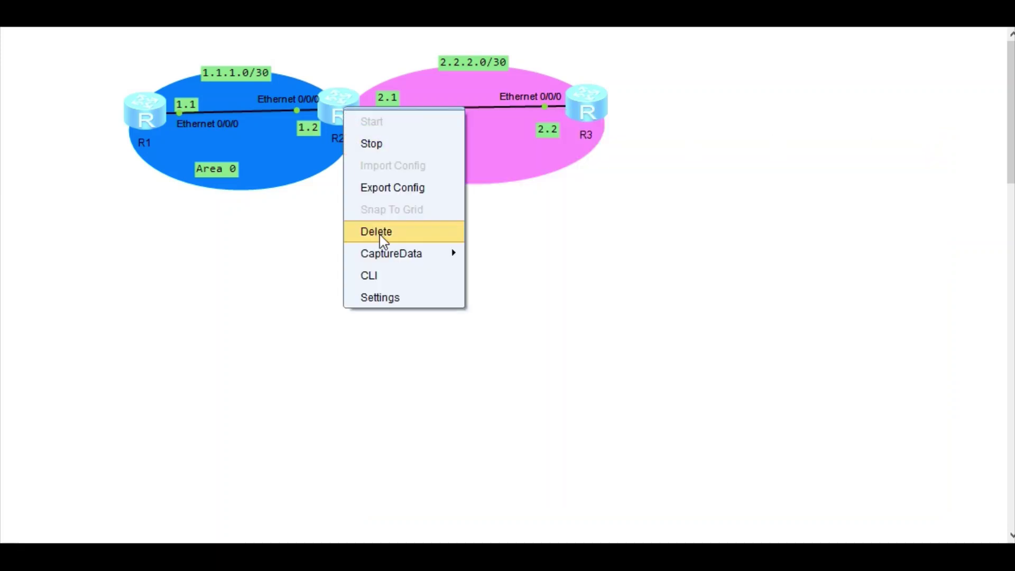
{"action": "left_click", "coordinate": [385, 280]}
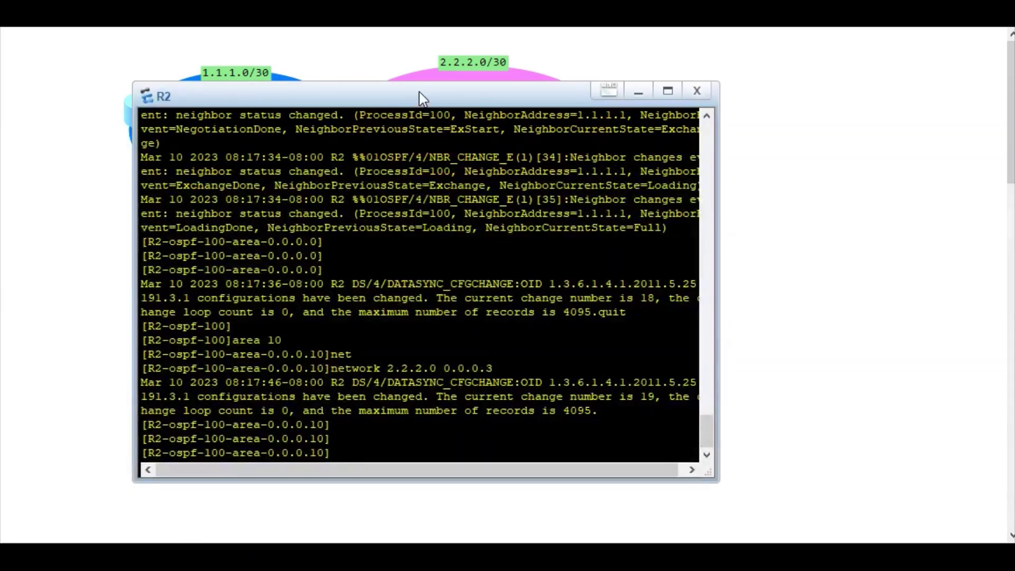
{"action": "left_click_drag", "start_coordinate": [419, 90], "coordinate": [675, 134]}
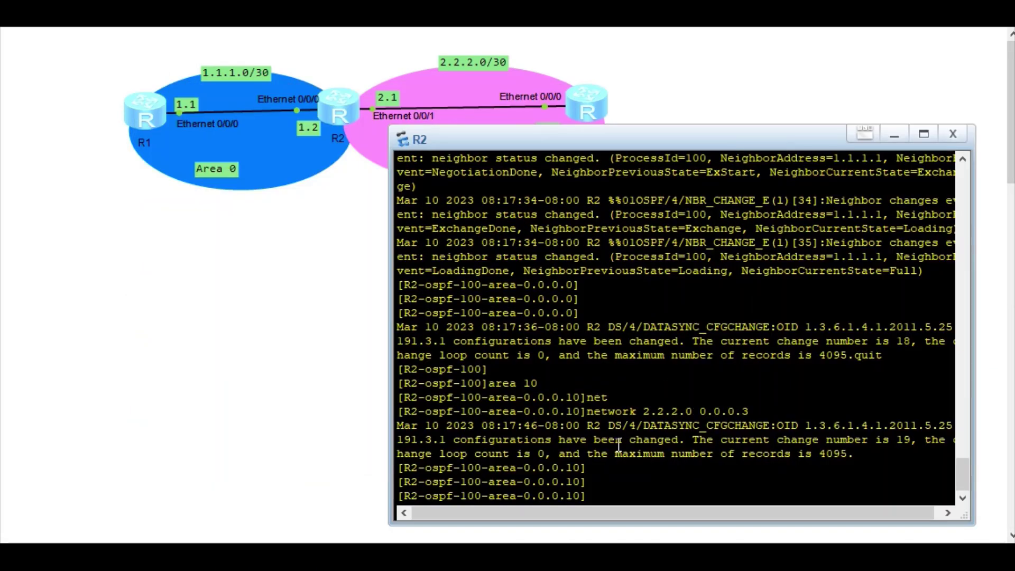
{"action": "key", "text": "Return"}
{"action": "key", "text": "Return"}
Step: Quit to system view and list R2's OSPF peers: 1.1.1.1 (area 0) and 2.2.2.2 (area 10)
{"action": "type", "text": "quit"}
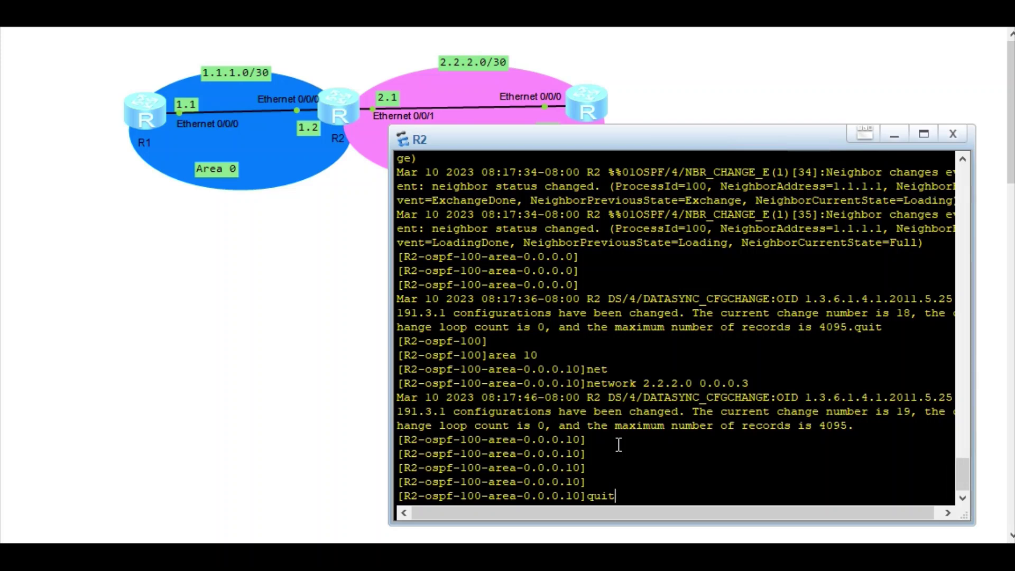
{"action": "key", "text": "Return"}
{"action": "type", "text": "quit"}
{"action": "key", "text": "Return"}
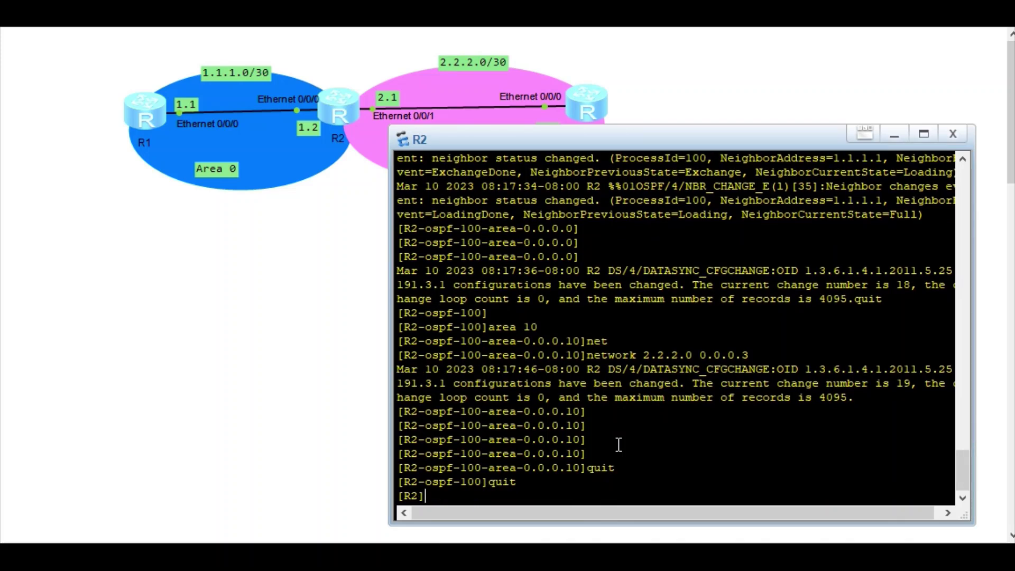
{"action": "type", "text": "dis"}
{"action": "key", "text": "Tab"}
{"action": "type", "text": "ospf peer"}
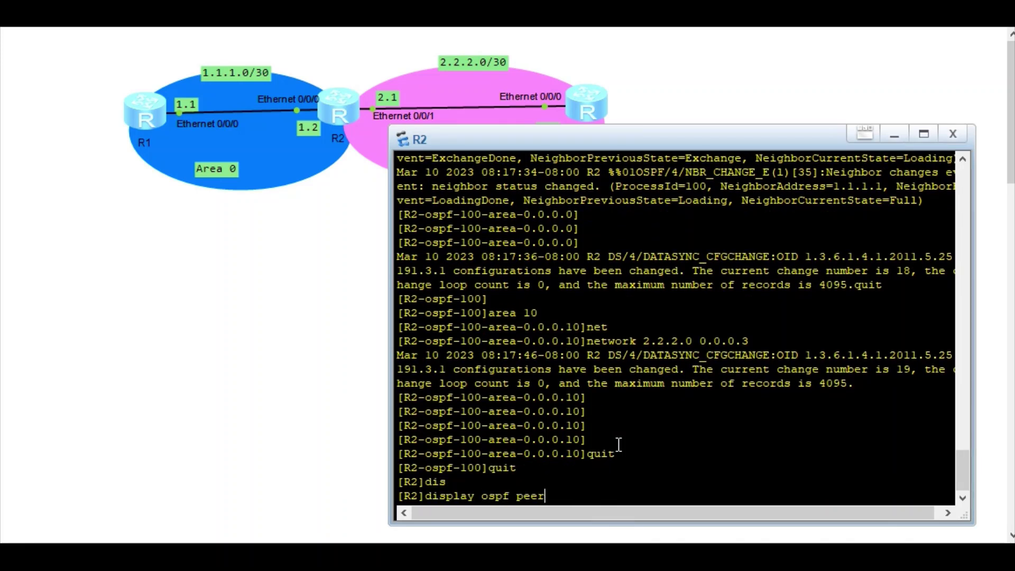
{"action": "key", "text": "Return"}
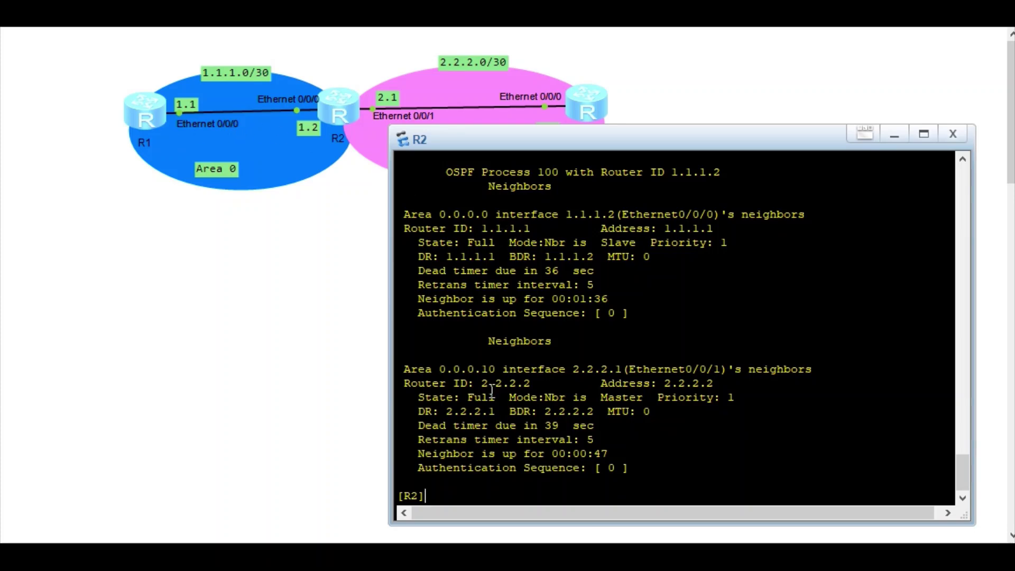
{"action": "left_click_drag", "start_coordinate": [482, 383], "coordinate": [535, 384]}
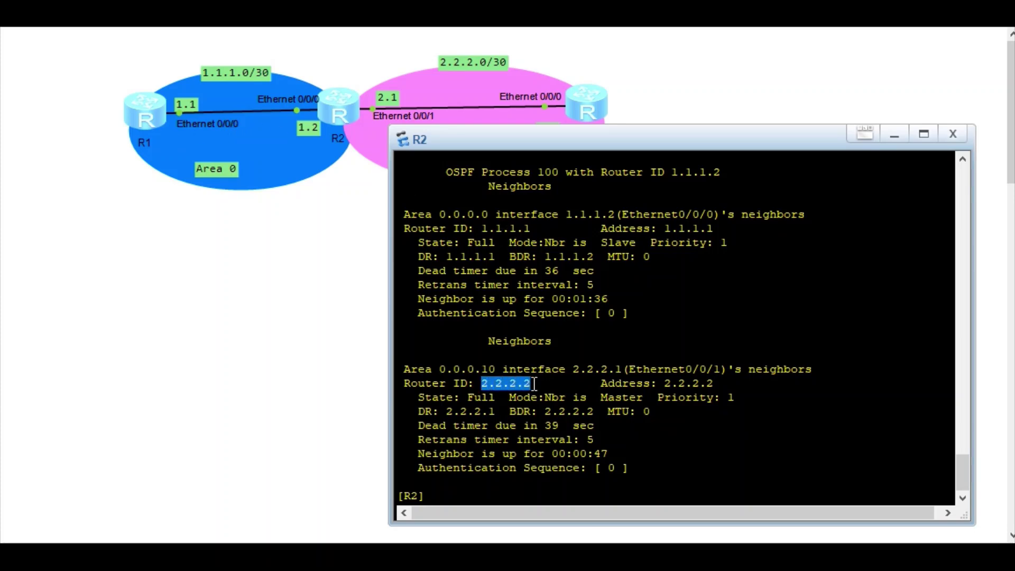
{"action": "left_click", "coordinate": [697, 454]}
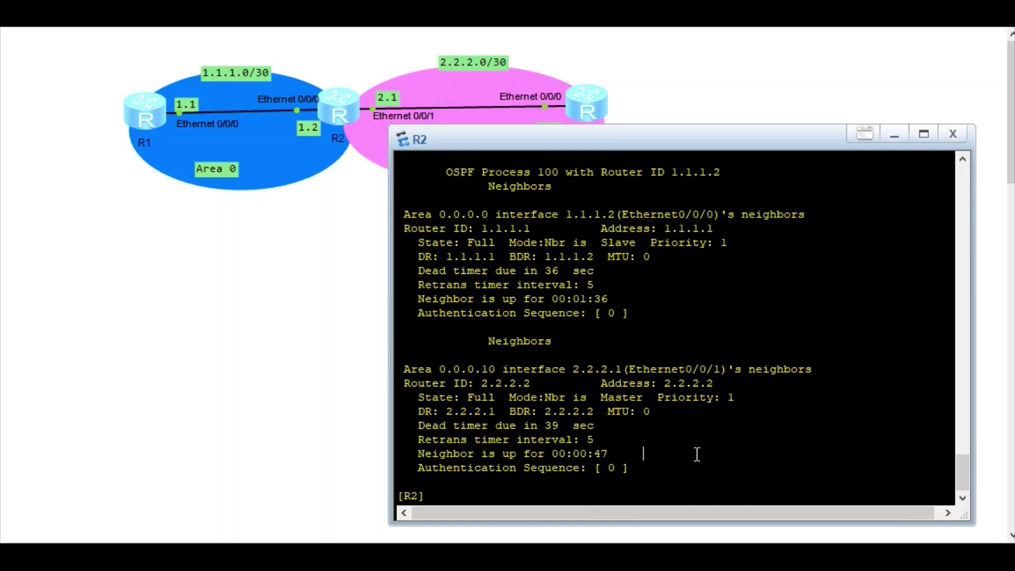
Step: Begin entering 'display ospf lsdb' on R2
{"action": "key", "text": "Return"}
{"action": "key", "text": "Return"}
{"action": "type", "text": "ospf"}
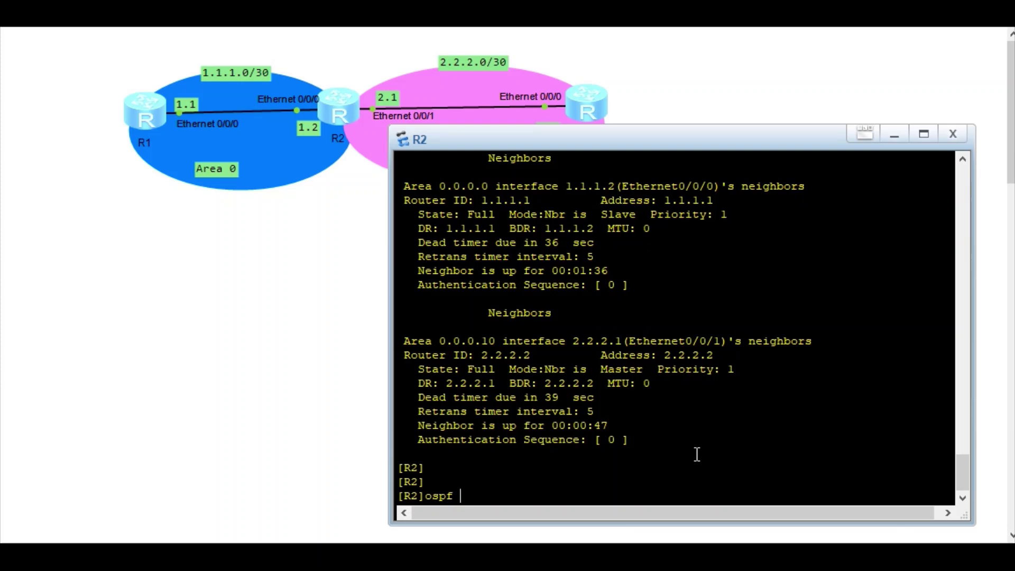
{"action": "key", "text": "BackSpace"}
{"action": "key", "text": "BackSpace"}
{"action": "key", "text": "BackSpace"}
{"action": "type", "text": "dis"}
{"action": "key", "text": "Tab"}
{"action": "type", "text": "ospf "}
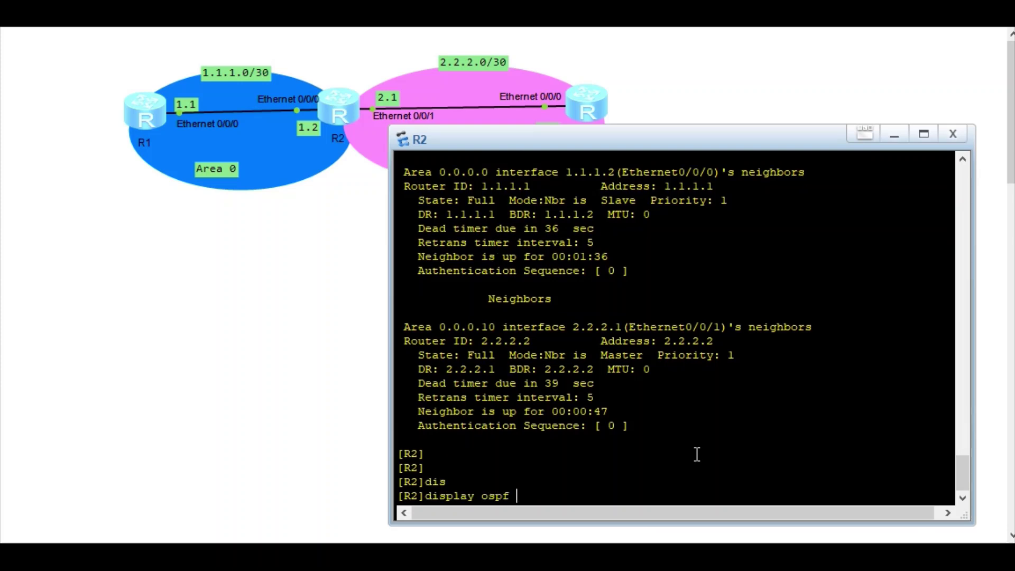
{"action": "type", "text": "lsd"}
Step: Show R2's OSPF LSDB and highlight the Area 0.0.0.0 and Area 0.0.0.10 entries
{"action": "key", "text": "BackSpace"}
{"action": "key", "text": "Return"}
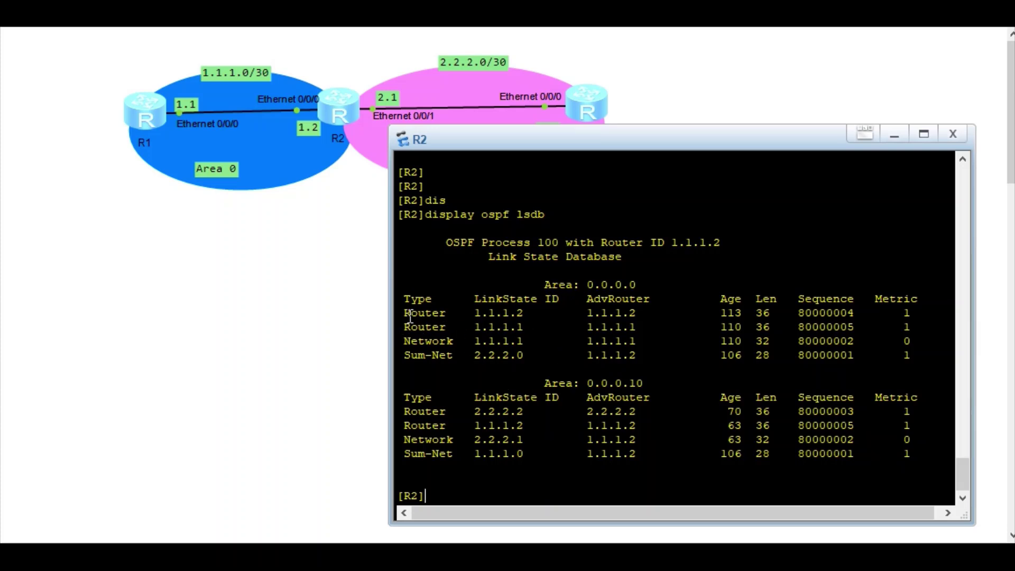
{"action": "mouse_move", "coordinate": [410, 313]}
{"action": "left_mouse_down"}
{"action": "mouse_move", "coordinate": [623, 359]}
{"action": "mouse_move", "coordinate": [757, 373]}
{"action": "left_mouse_up"}
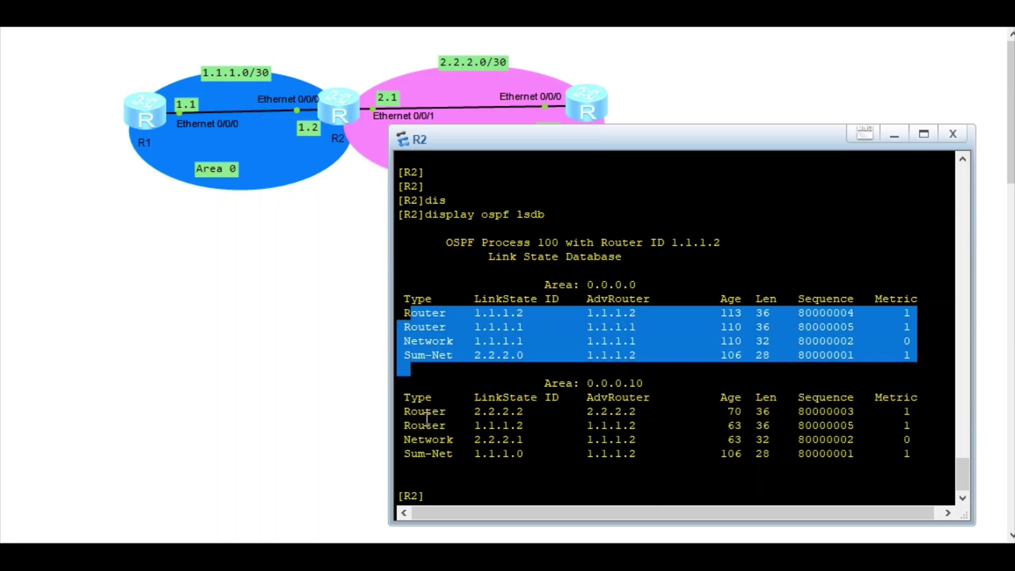
{"action": "left_click_drag", "start_coordinate": [403, 414], "coordinate": [548, 470]}
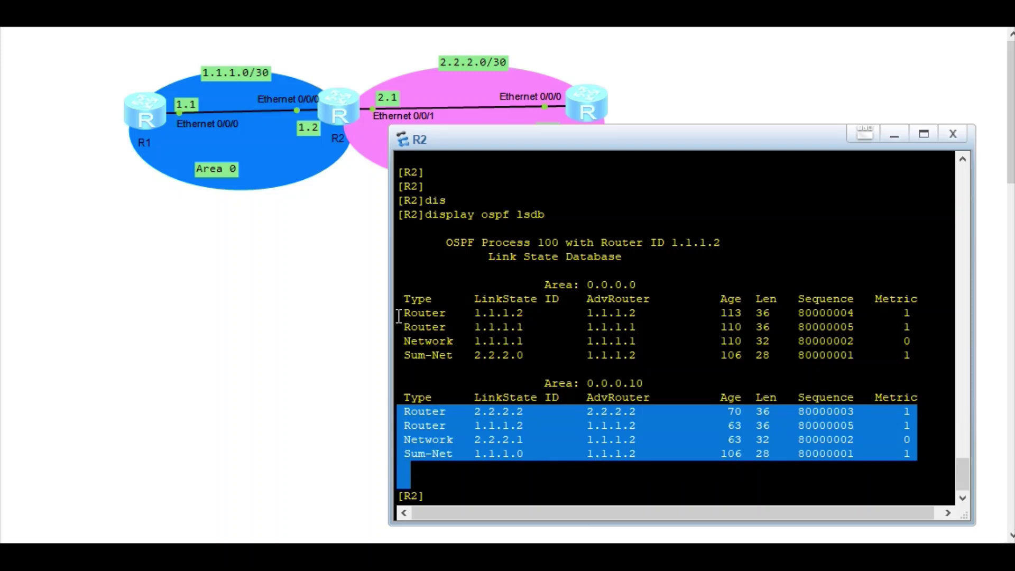
{"action": "left_click", "coordinate": [531, 487]}
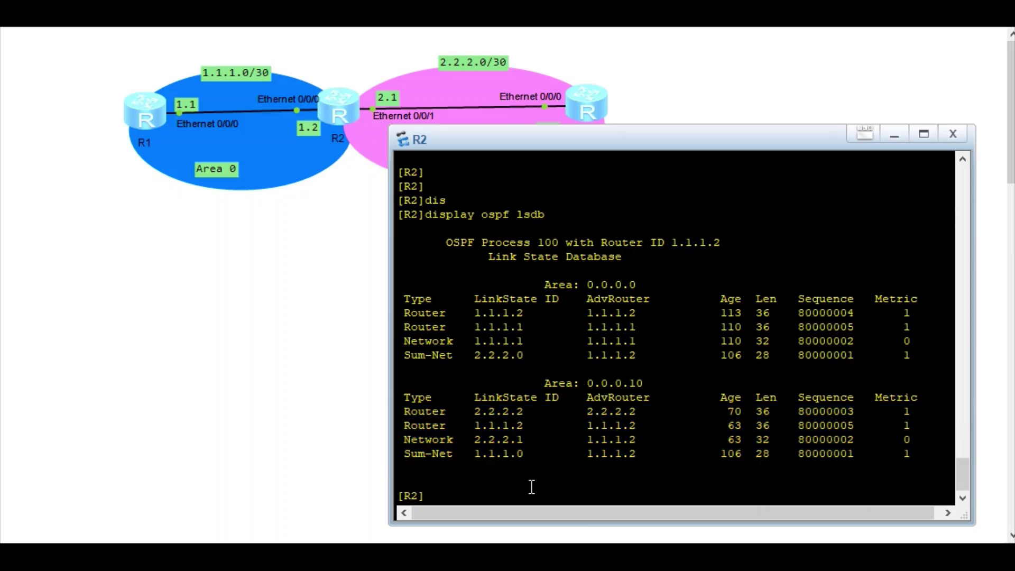
Step: Close R2's console, then open R3's console and move it aside
{"action": "left_click", "coordinate": [953, 133]}
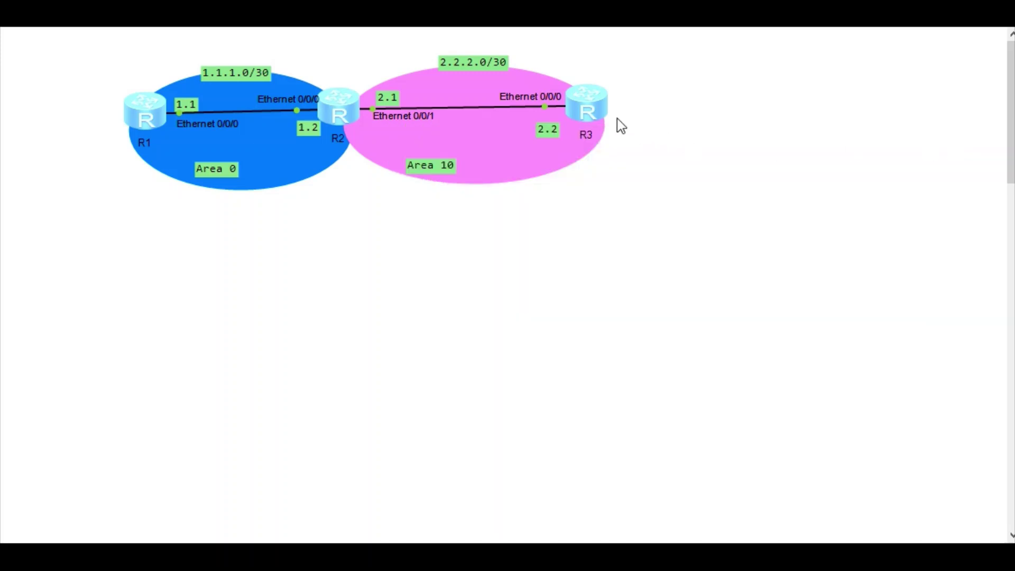
{"action": "right_click", "coordinate": [599, 110]}
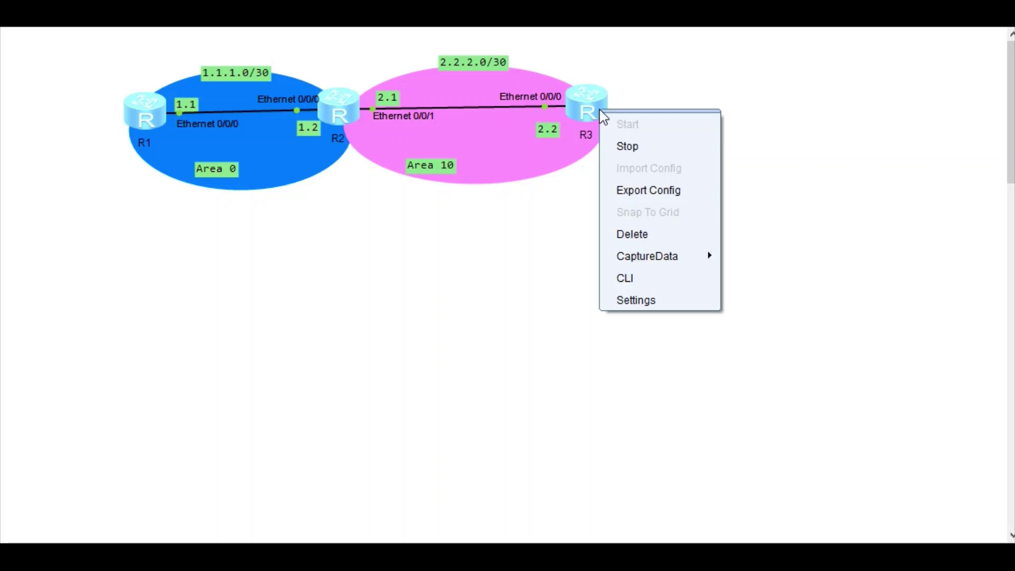
{"action": "left_click", "coordinate": [625, 279]}
{"action": "key", "text": "Return"}
{"action": "key", "text": "Return"}
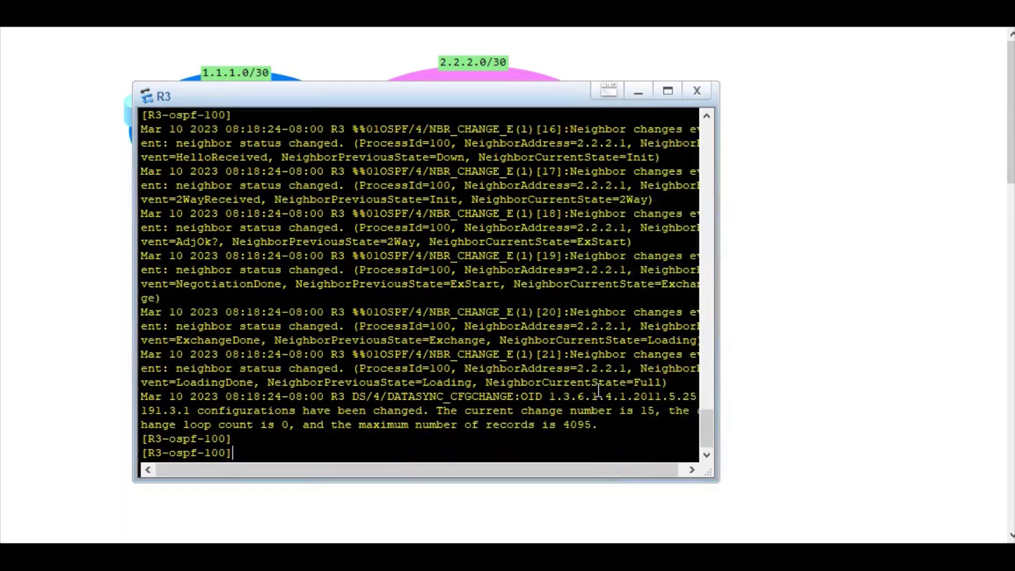
{"action": "key", "text": "Return"}
{"action": "key", "text": "Return"}
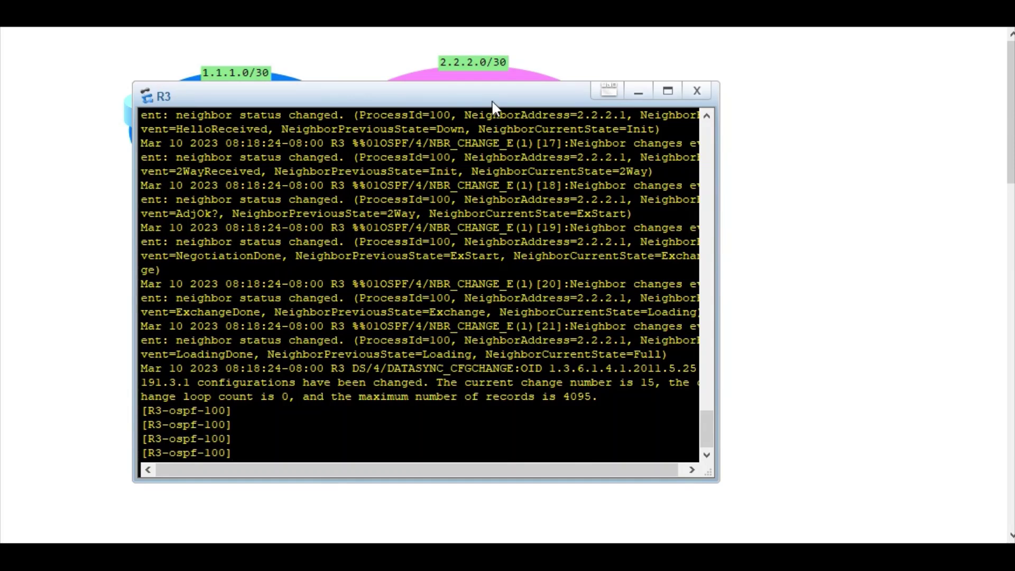
{"action": "left_click_drag", "start_coordinate": [492, 100], "coordinate": [733, 123]}
Step: Show R3's OSPF LSDB and highlight its area 0.0.0.10 Router, Network and Sum-Net 1.1.1.0 entries
{"action": "type", "text": "qu"}
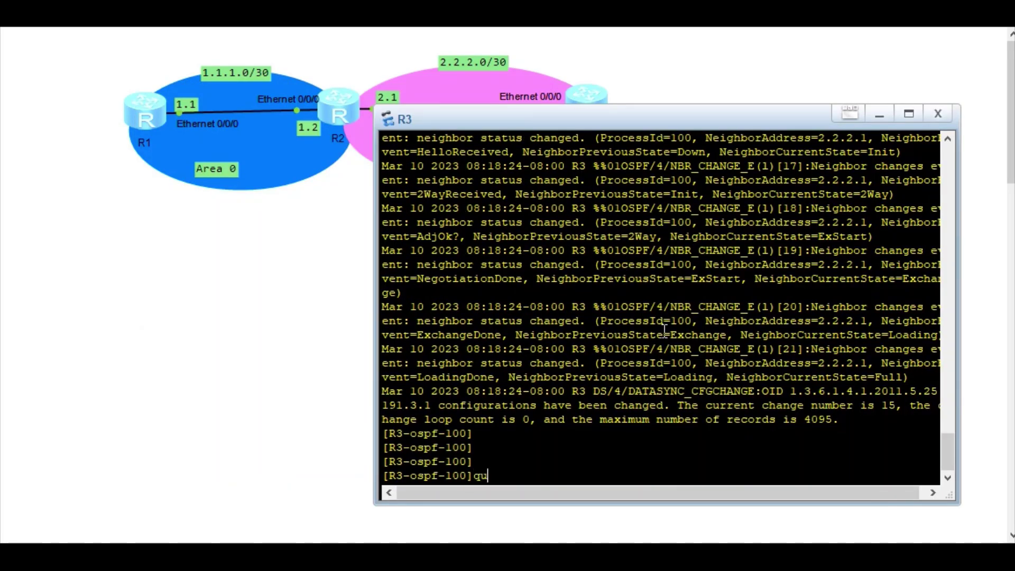
{"action": "key", "text": "BackSpace"}
{"action": "key", "text": "BackSpace"}
{"action": "type", "text": "dis"}
{"action": "key", "text": "Tab"}
{"action": "type", "text": "ospf"}
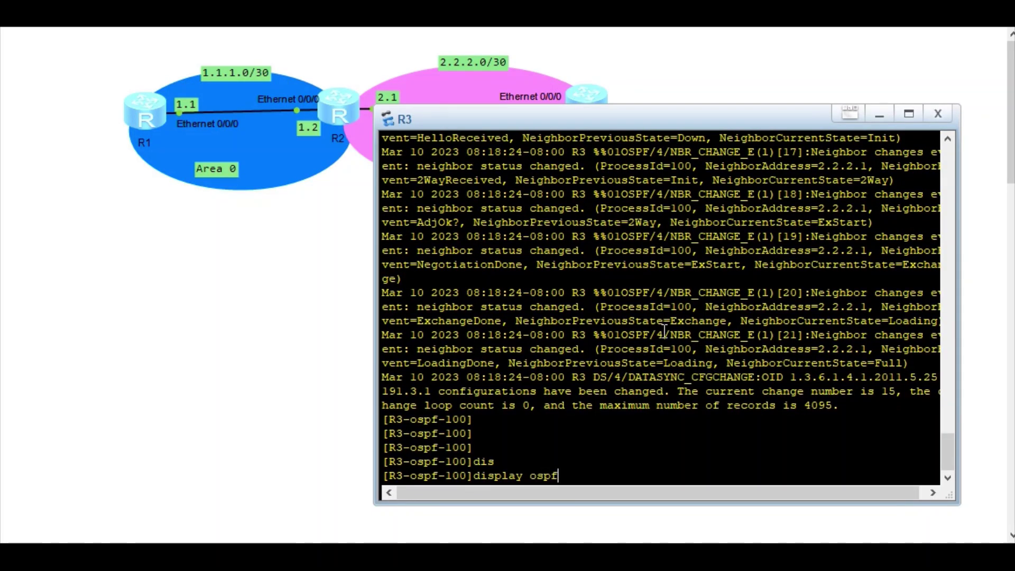
{"action": "type", "text": " lsdb"}
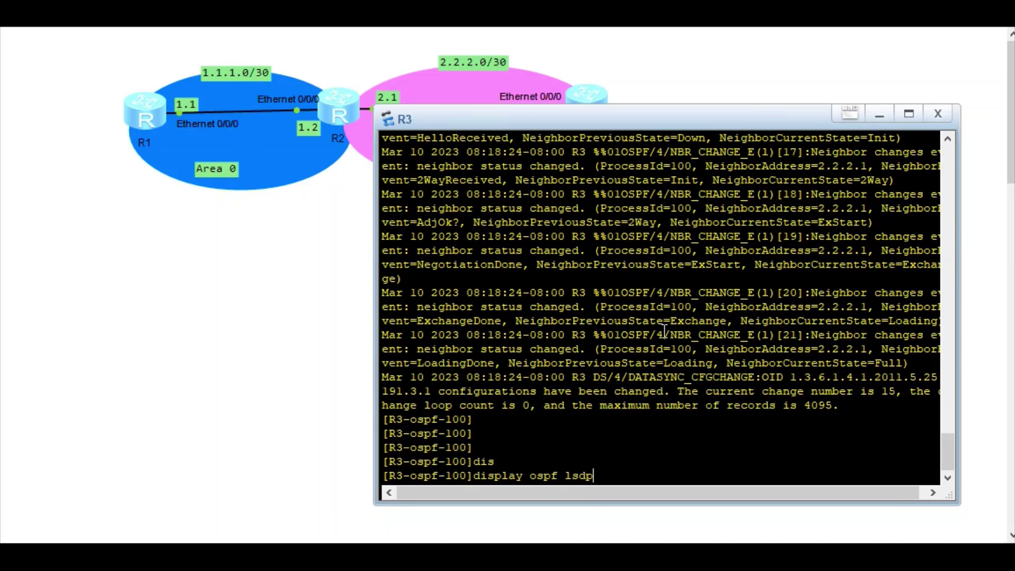
{"action": "key", "text": "Return"}
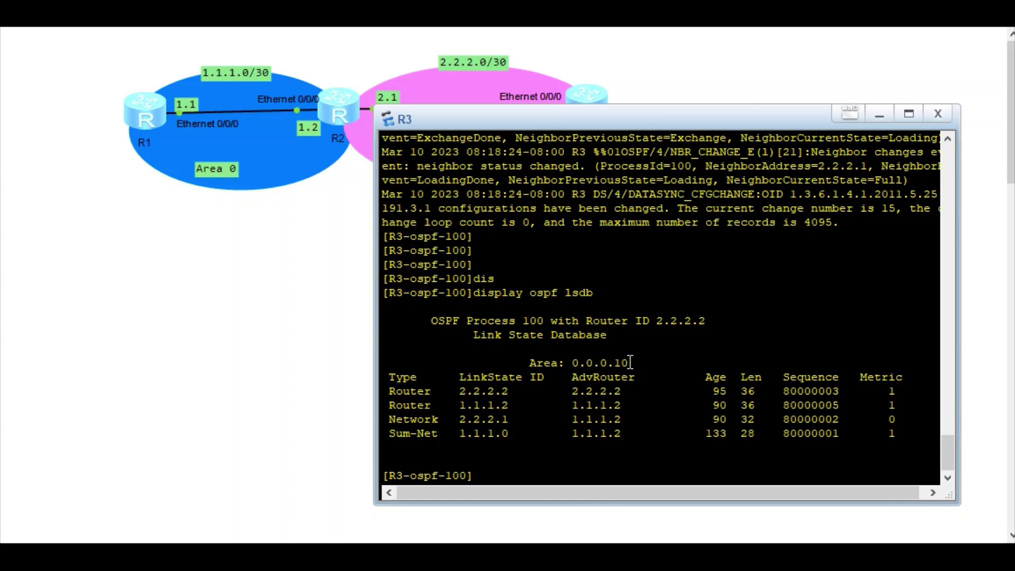
{"action": "left_click_drag", "start_coordinate": [630, 363], "coordinate": [538, 362]}
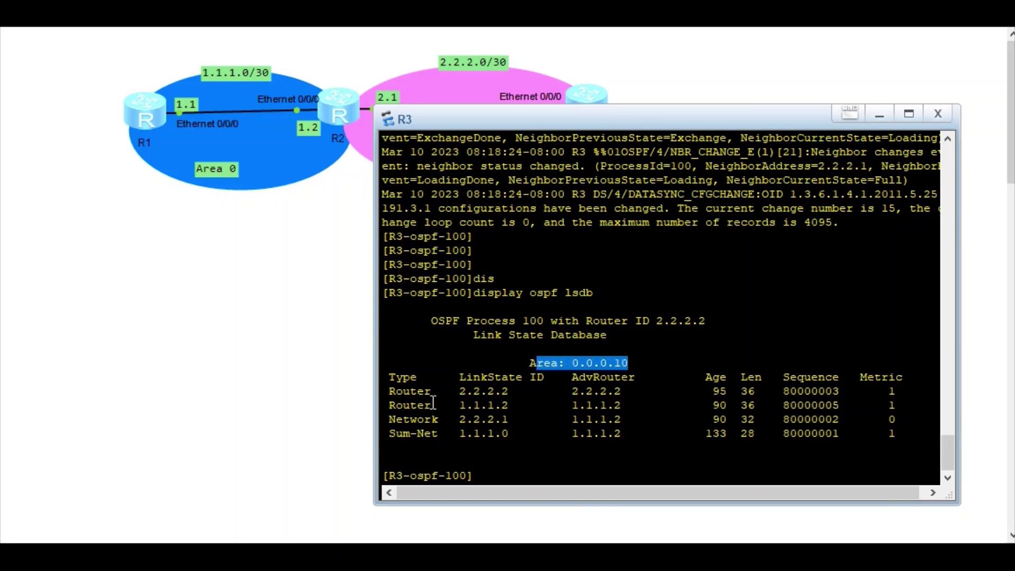
{"action": "mouse_move", "coordinate": [389, 392]}
{"action": "left_mouse_down"}
{"action": "mouse_move", "coordinate": [574, 423]}
{"action": "mouse_move", "coordinate": [629, 420]}
{"action": "left_mouse_up"}
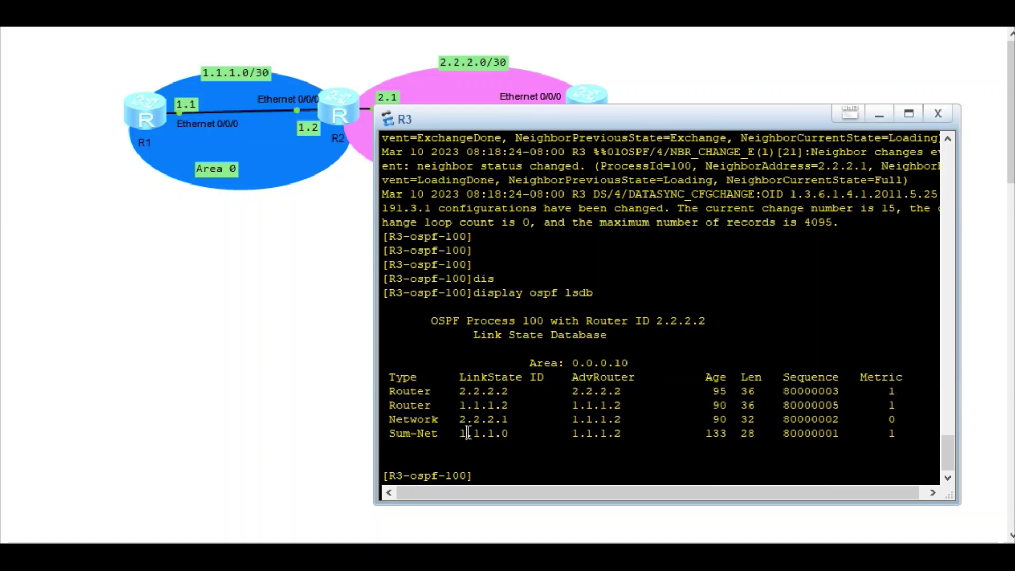
{"action": "left_click_drag", "start_coordinate": [468, 434], "coordinate": [590, 426]}
{"action": "left_click", "coordinate": [590, 426]}
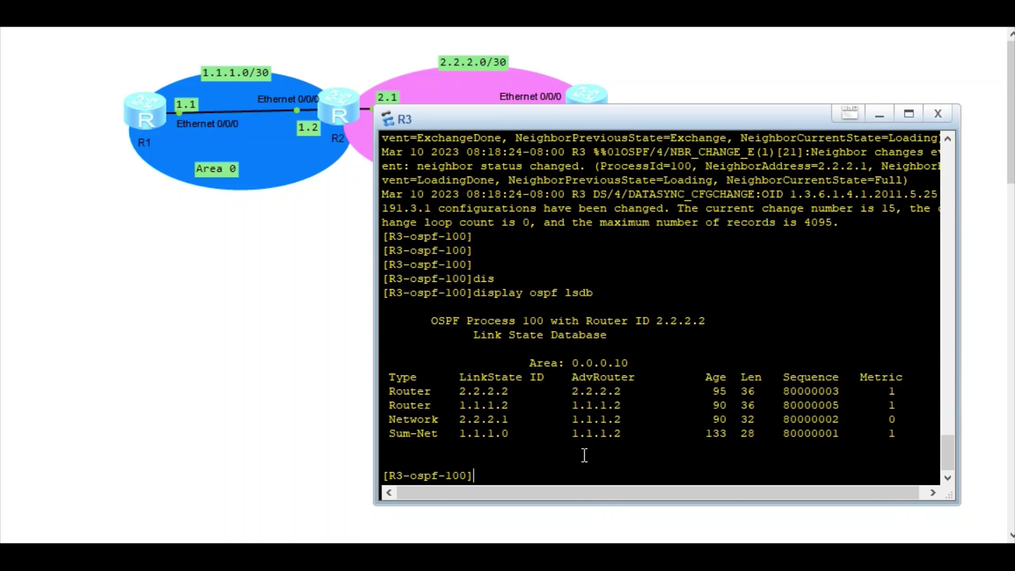
Step: Ping 1.1.1.1 from R3, getting 5 replies with 0% packet loss
{"action": "type", "text": "ping "}
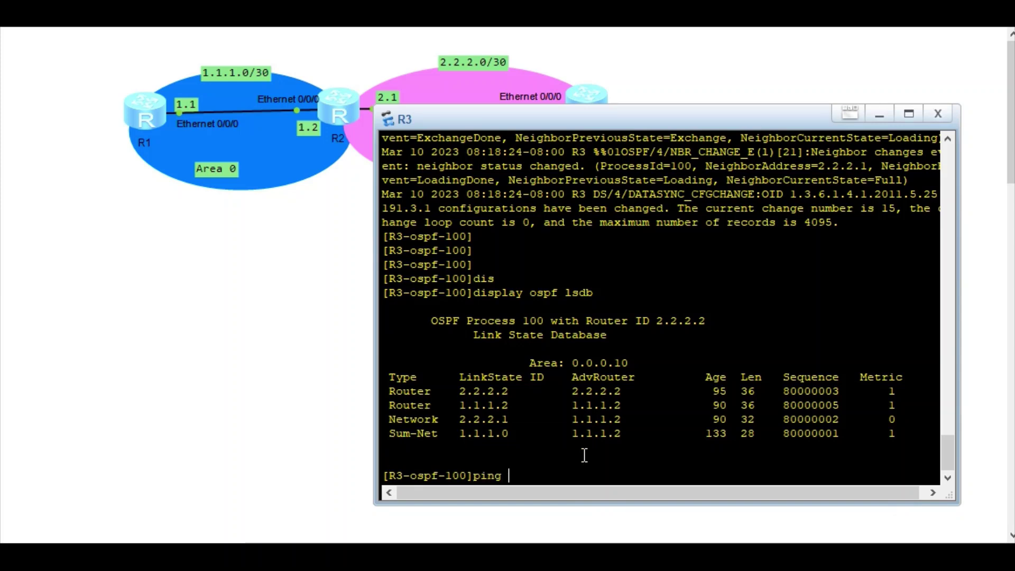
{"action": "type", "text": "1.1.1.1"}
{"action": "key", "text": "Return"}
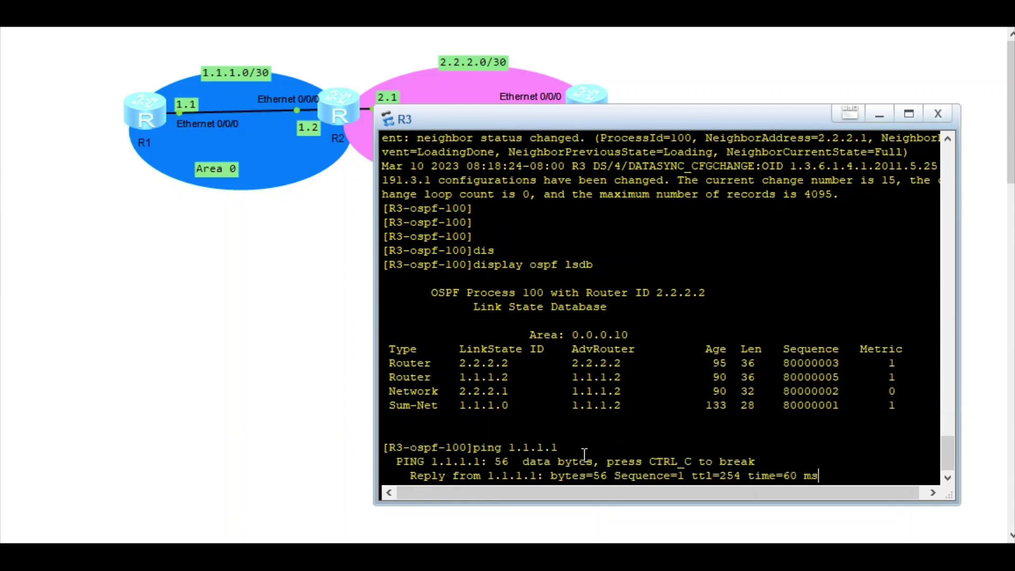